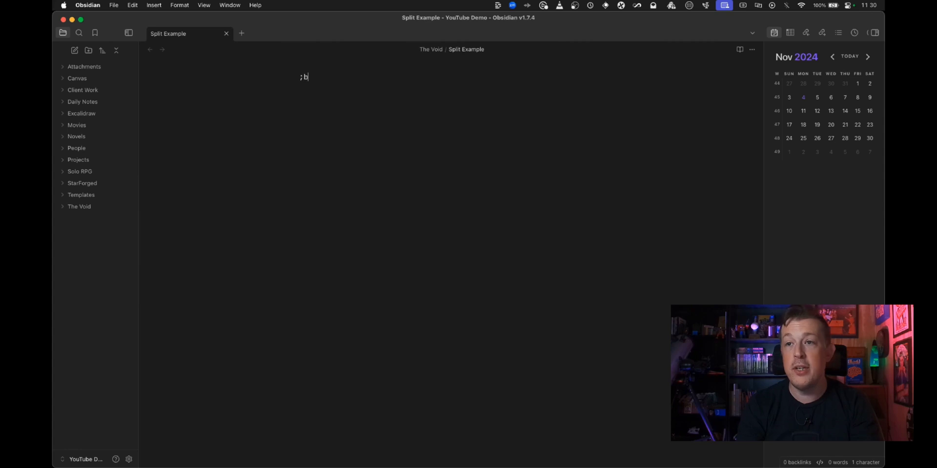
- Expand the ;bacon snippet into filler text, topped by headings 'Big Ol' Heading This Way' and 'Another One This Way'
{"action": "type", "text": "n"}
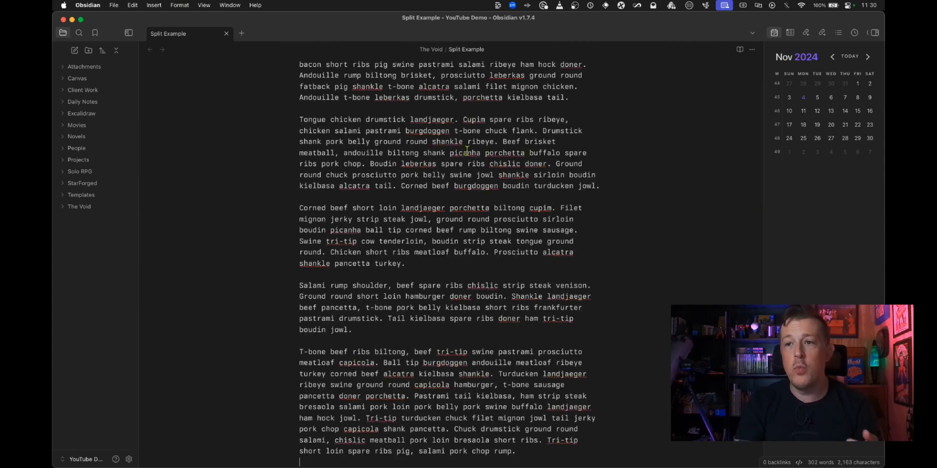
{"action": "scroll", "coordinate": [504, 141], "scroll_direction": "up", "scroll_amount": 2}
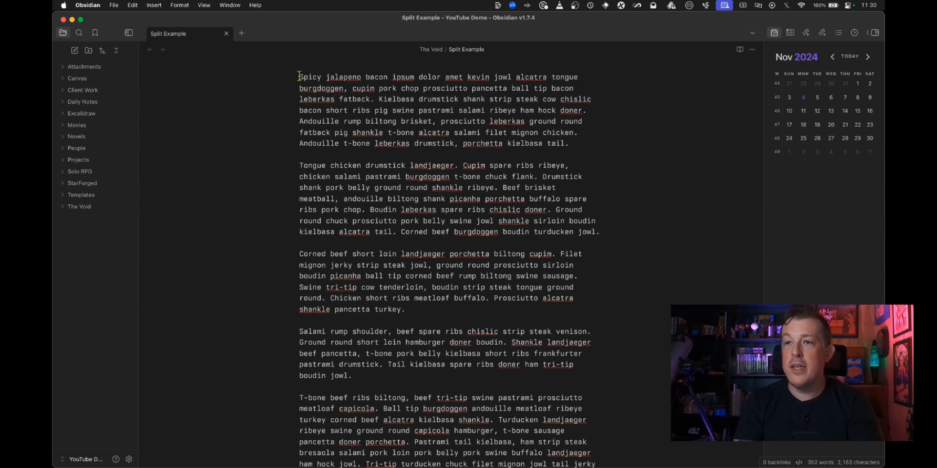
{"action": "key", "text": "Return"}
{"action": "key", "text": "Return"}
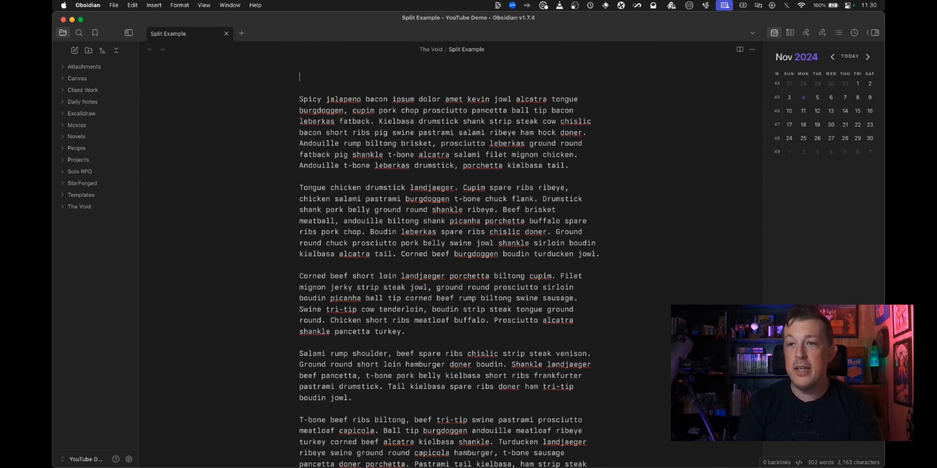
{"action": "type", "text": "# Big Ol' Heading This Way"}
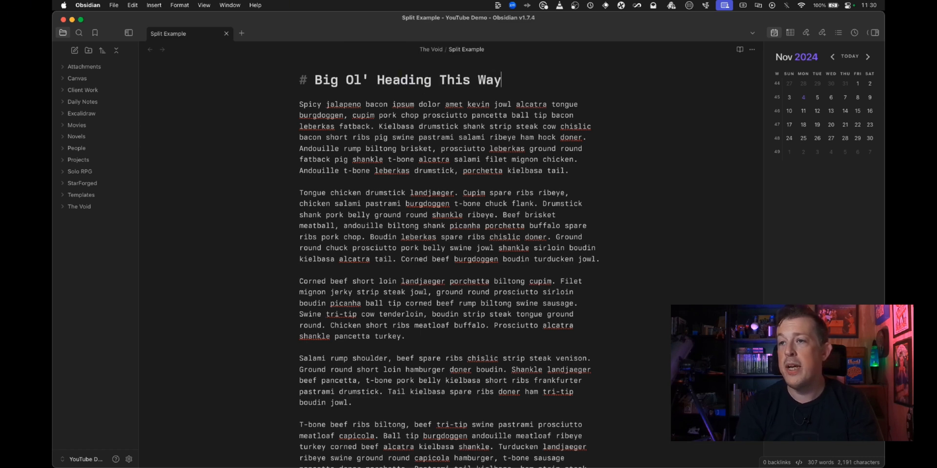
{"action": "key", "text": "Return"}
{"action": "type", "text": "## Another One This Way"}
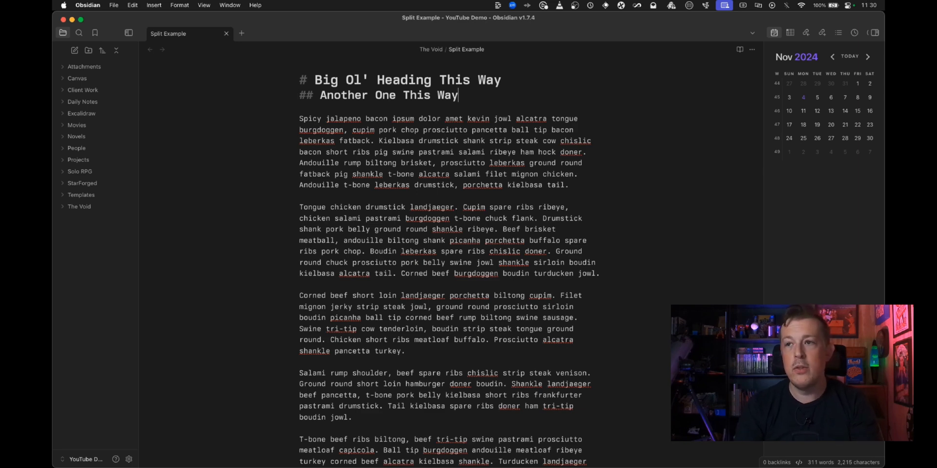
{"action": "key", "text": "cmd+p"}
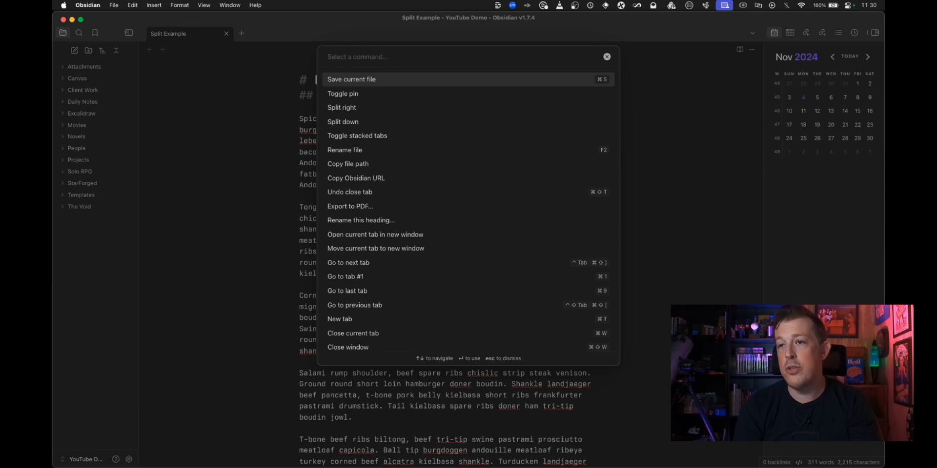
{"action": "type", "text": "read"}
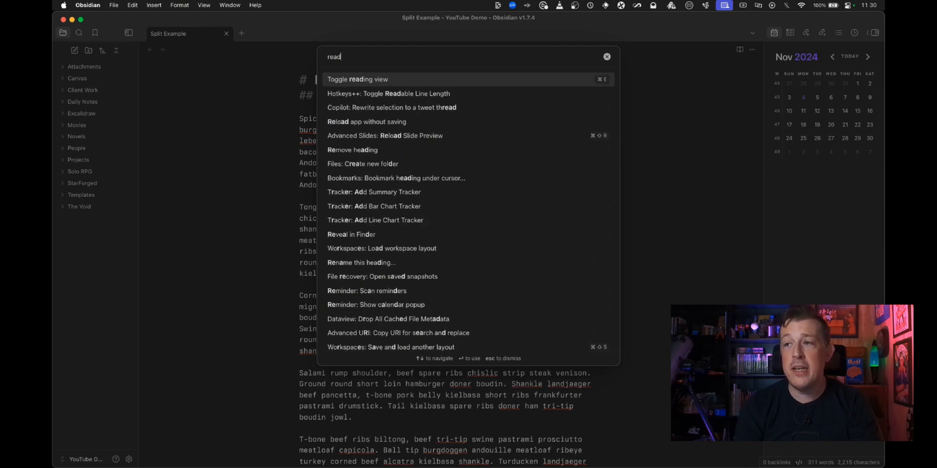
{"action": "key", "text": "Return"}
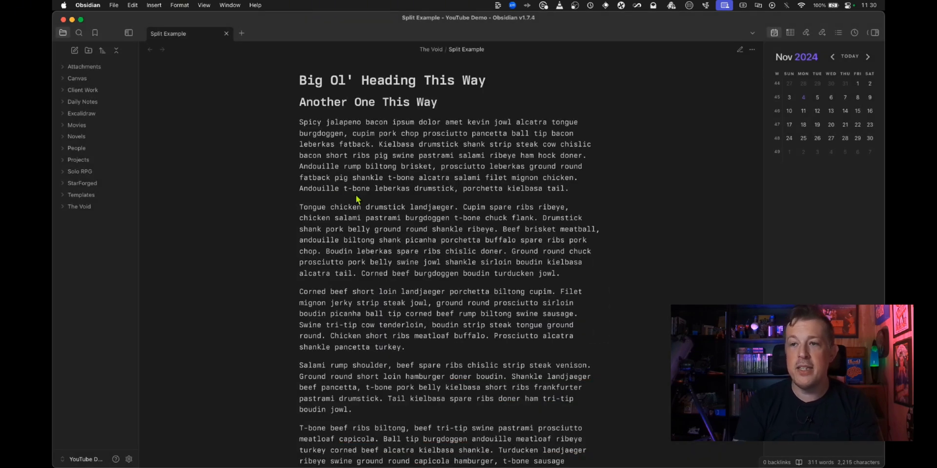
{"action": "scroll", "coordinate": [357, 198], "scroll_direction": "down", "scroll_amount": 5}
{"action": "scroll", "coordinate": [356, 197], "scroll_direction": "up", "scroll_amount": 5}
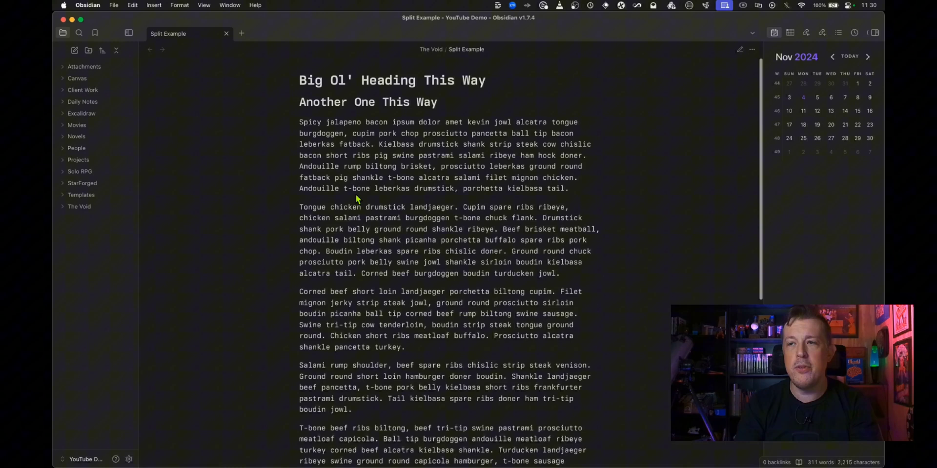
{"action": "key", "text": "super+p"}
{"action": "type", "text": "sour"}
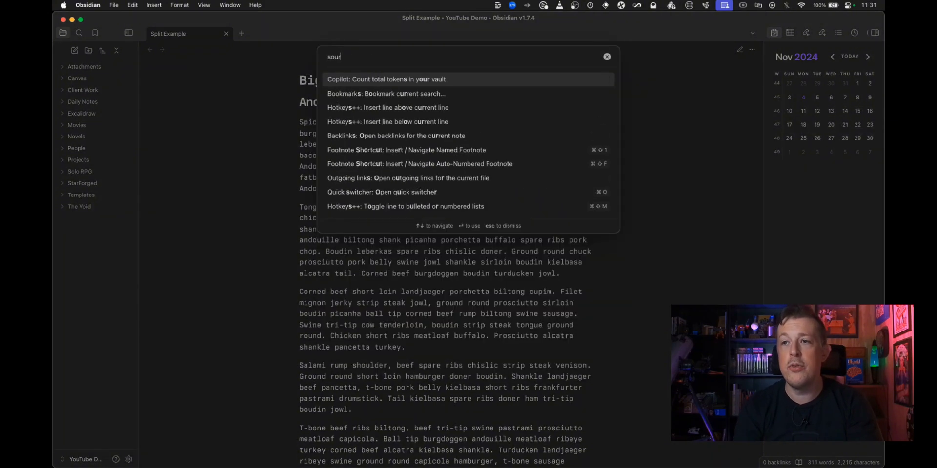
{"action": "type", "text": "ce"}
{"action": "key", "text": "super+a"}
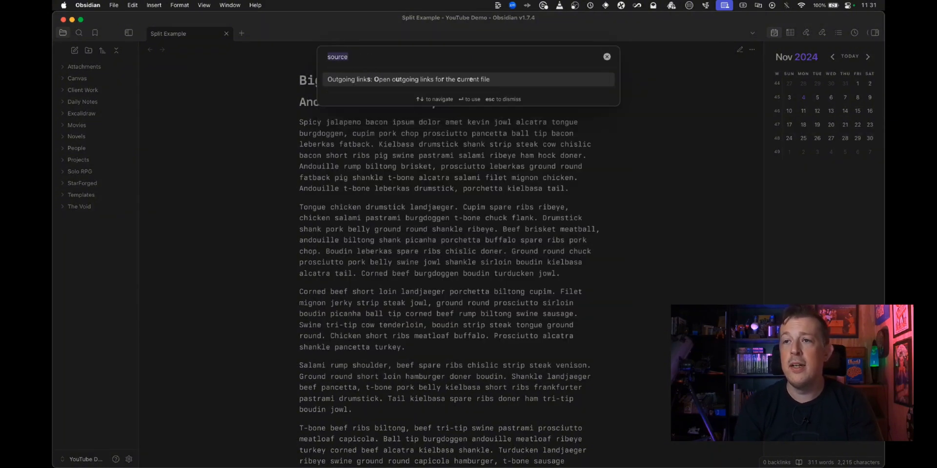
{"action": "key", "text": "BackSpace"}
{"action": "type", "text": "view"}
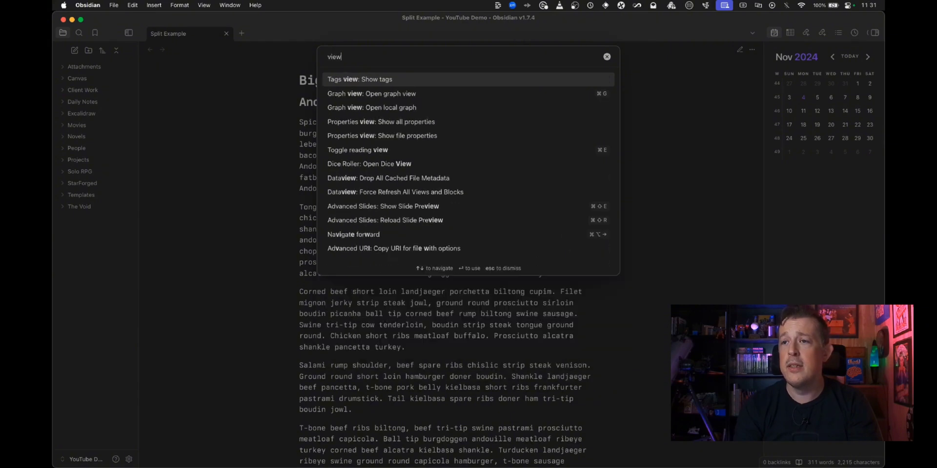
{"action": "key", "text": "super+a"}
{"action": "type", "text": "t"}
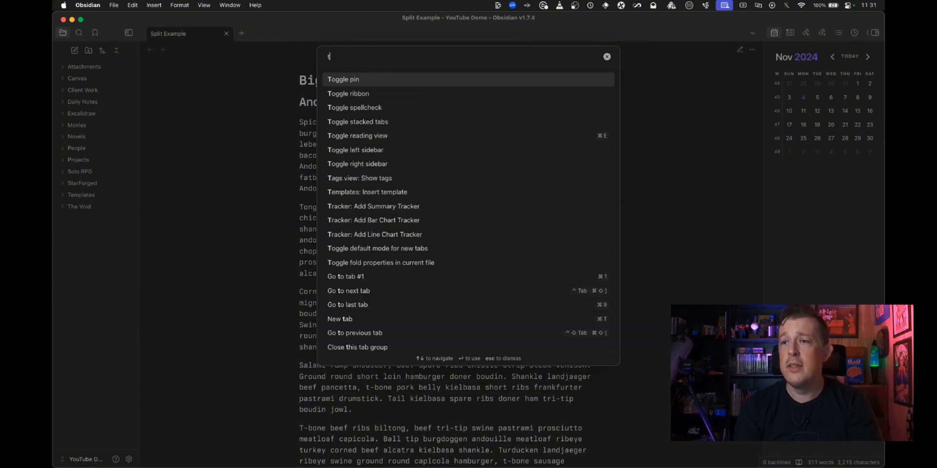
{"action": "type", "text": "oggle readin"}
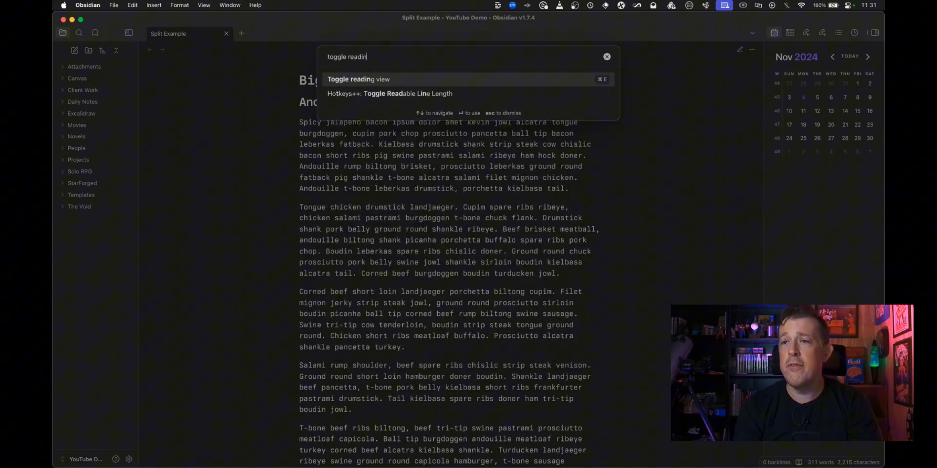
{"action": "key", "text": "Return"}
{"action": "scroll", "coordinate": [404, 232], "scroll_direction": "down", "scroll_amount": 10}
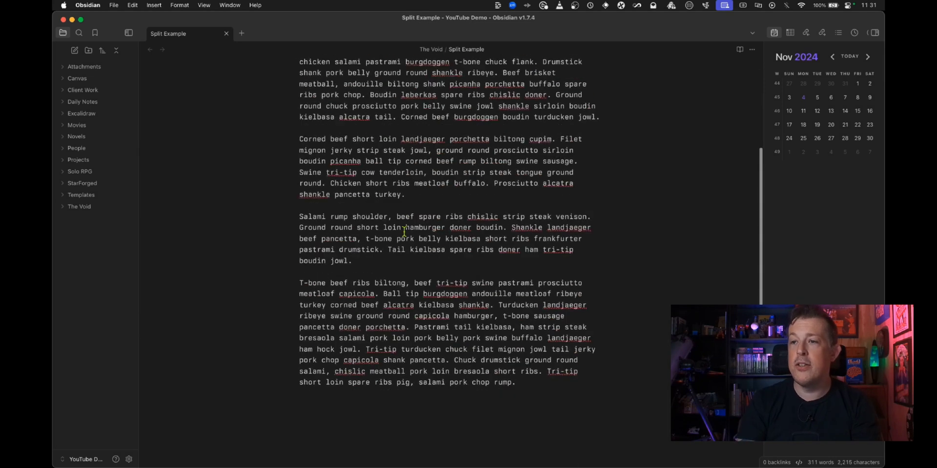
{"action": "scroll", "coordinate": [404, 231], "scroll_direction": "up", "scroll_amount": 10}
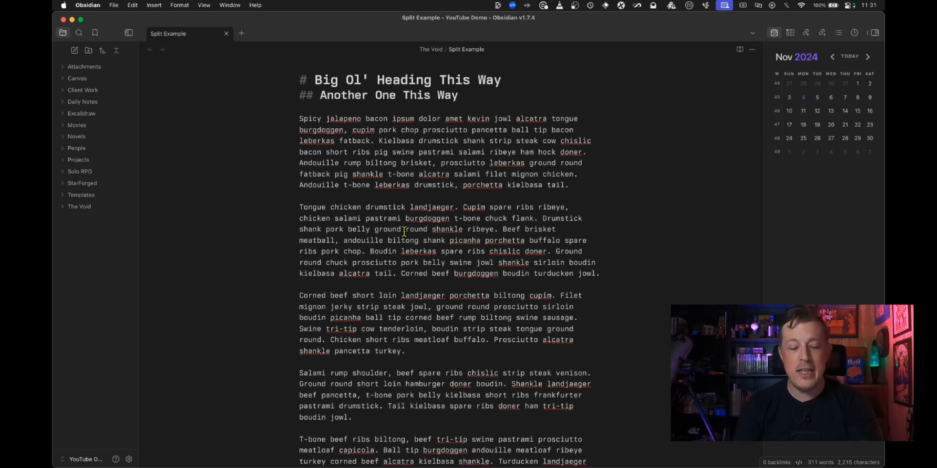
- Toggle reading view on and off, then run the live preview toggle from the command palette
{"action": "key", "text": "super+e"}
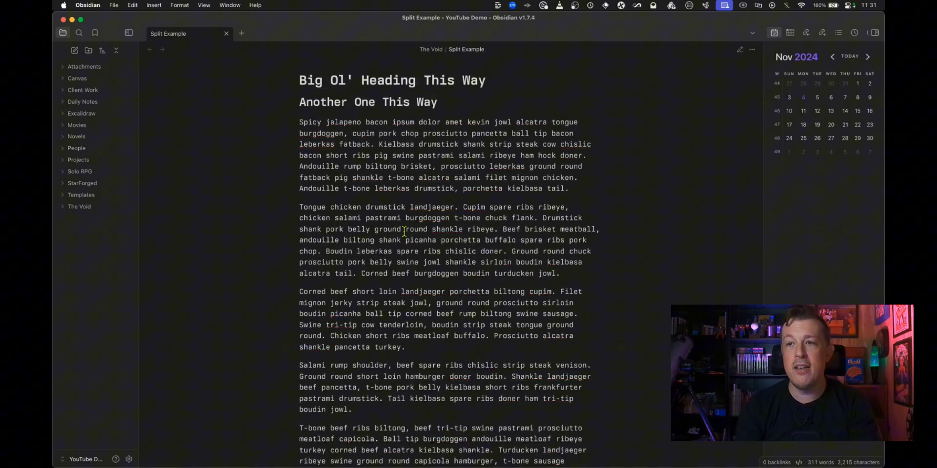
{"action": "key", "text": "super+e"}
{"action": "key", "text": "super+e"}
{"action": "key", "text": "super+e"}
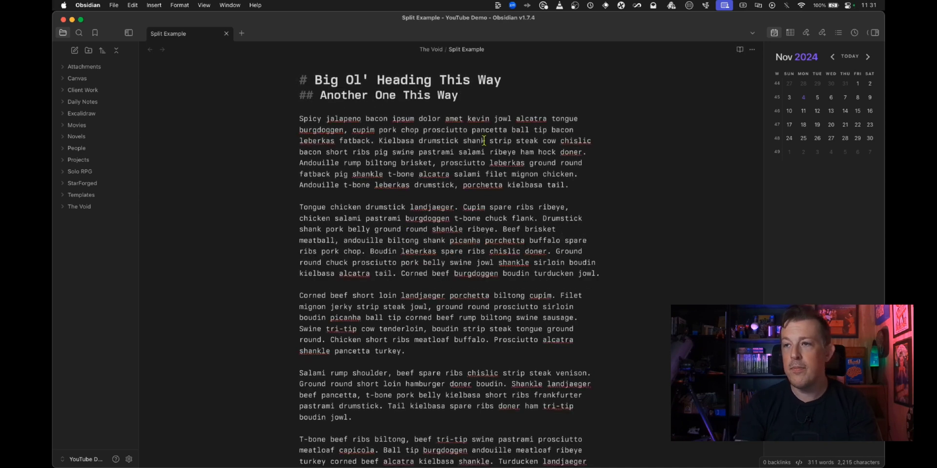
{"action": "key", "text": "super+p"}
{"action": "type", "text": "preview"}
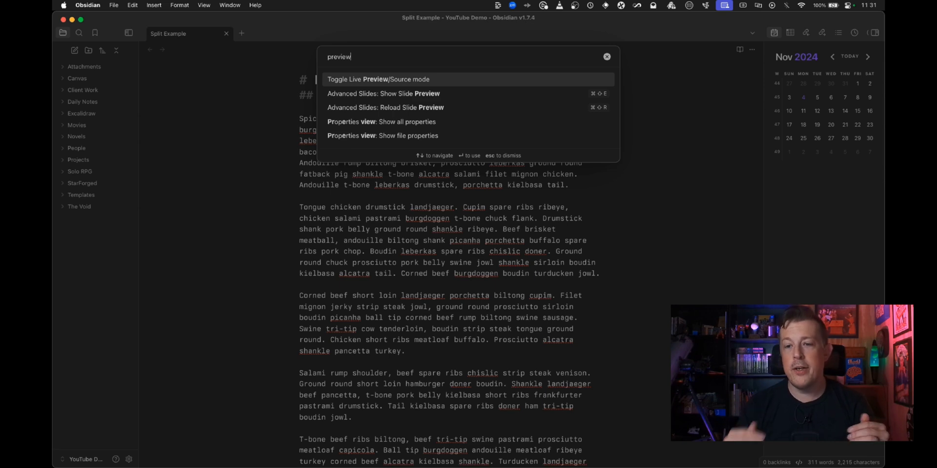
{"action": "key", "text": "Return"}
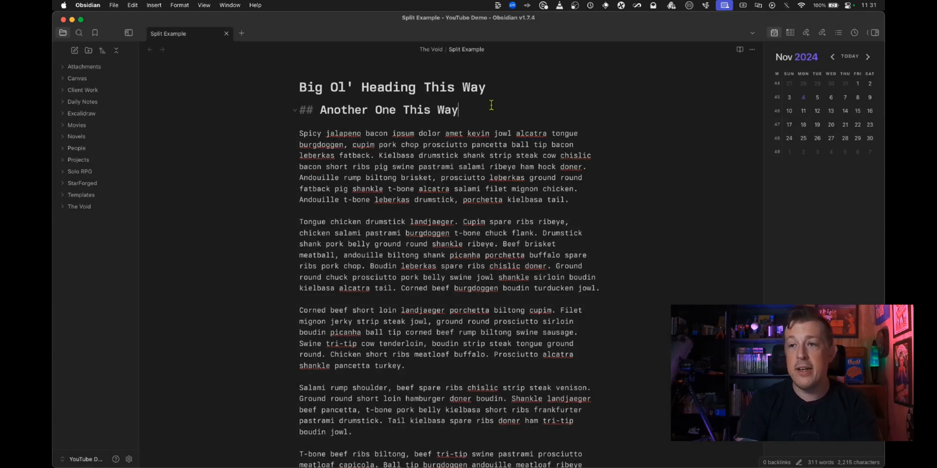
- Click into each heading to reveal its markup, then click away so both render cleanly
{"action": "left_click", "coordinate": [471, 86]}
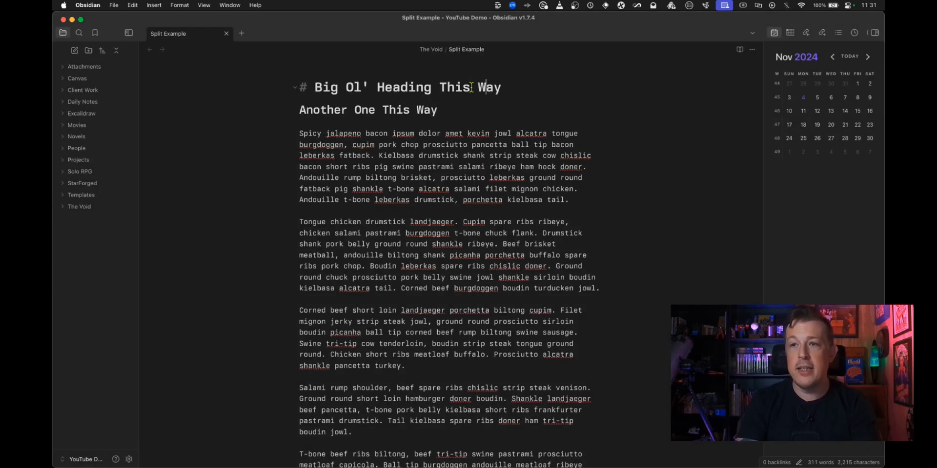
{"action": "left_click", "coordinate": [425, 110]}
{"action": "left_click", "coordinate": [422, 142]}
{"action": "left_click", "coordinate": [422, 113]}
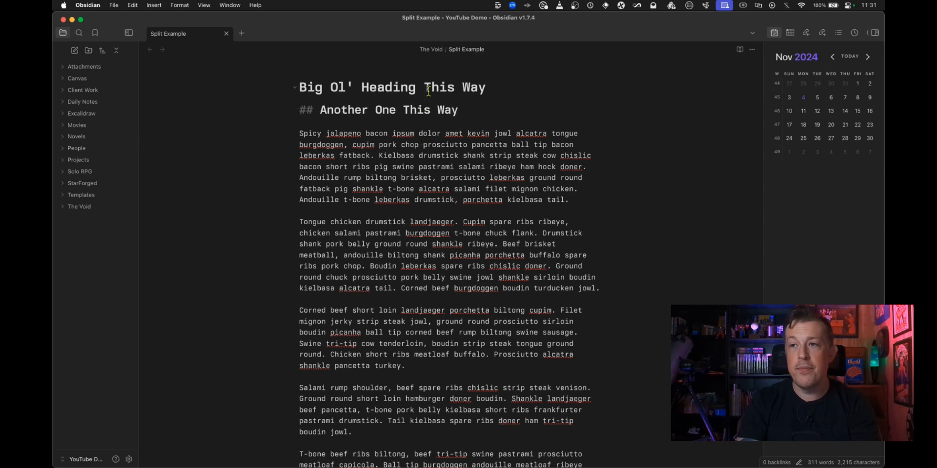
{"action": "left_click", "coordinate": [428, 85]}
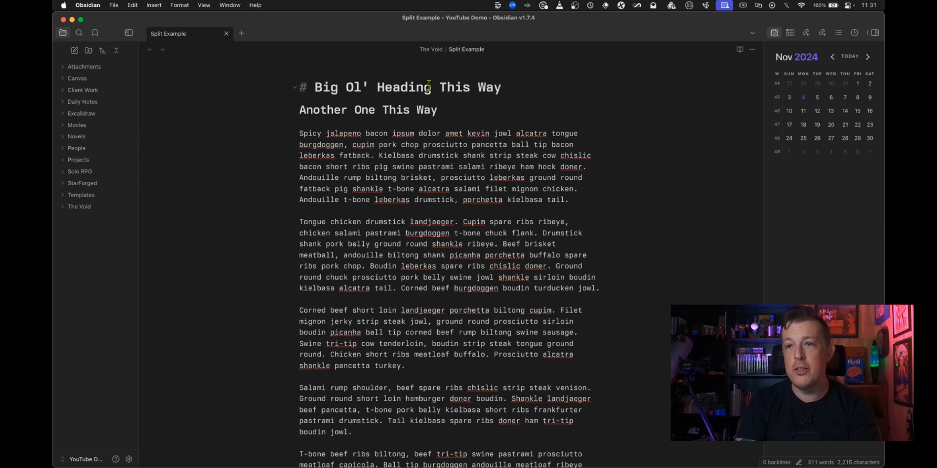
{"action": "left_click", "coordinate": [424, 109]}
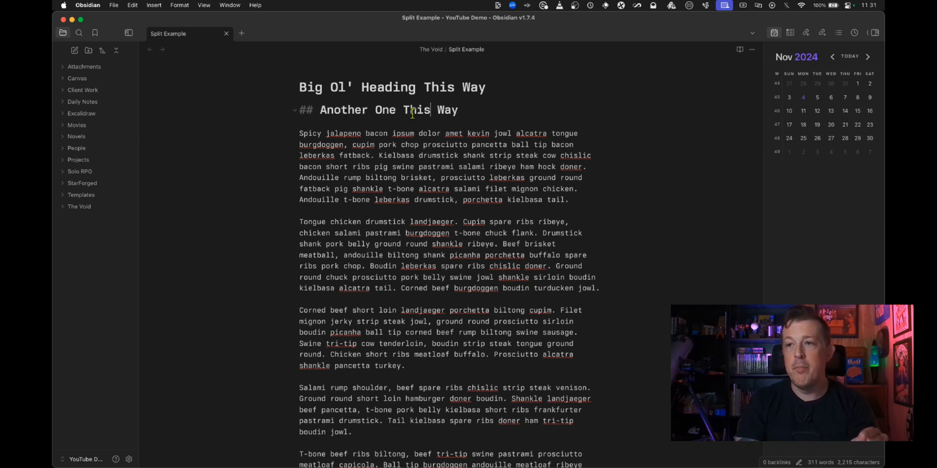
{"action": "left_click", "coordinate": [458, 162]}
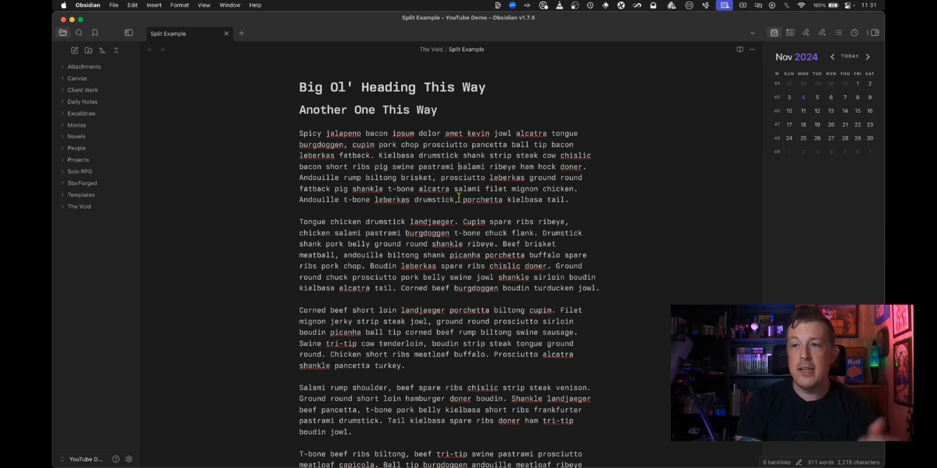
{"action": "scroll", "coordinate": [458, 168], "scroll_direction": "down", "scroll_amount": 3}
{"action": "scroll", "coordinate": [458, 195], "scroll_direction": "up", "scroll_amount": 3}
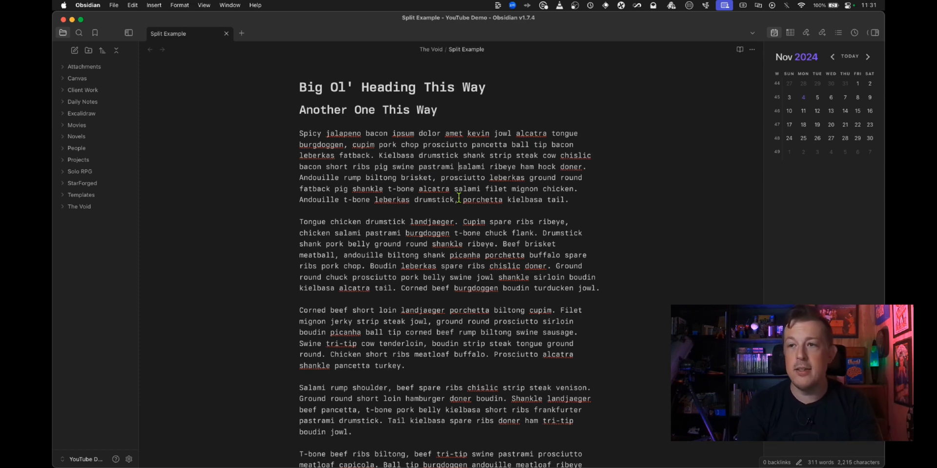
- Run 'Toggle Live Preview/Source mode' to return to source mode, then compare with reading view
{"action": "key", "text": "super+p"}
{"action": "type", "text": "previe"}
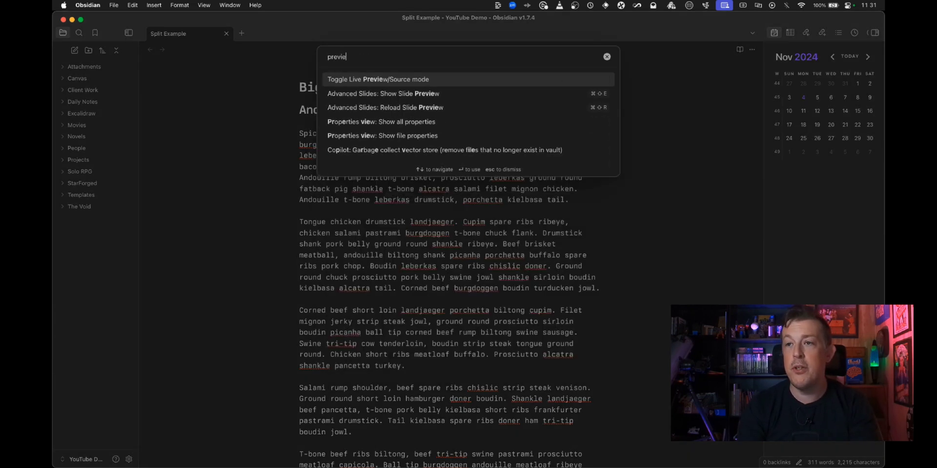
{"action": "type", "text": "w"}
{"action": "key", "text": "Return"}
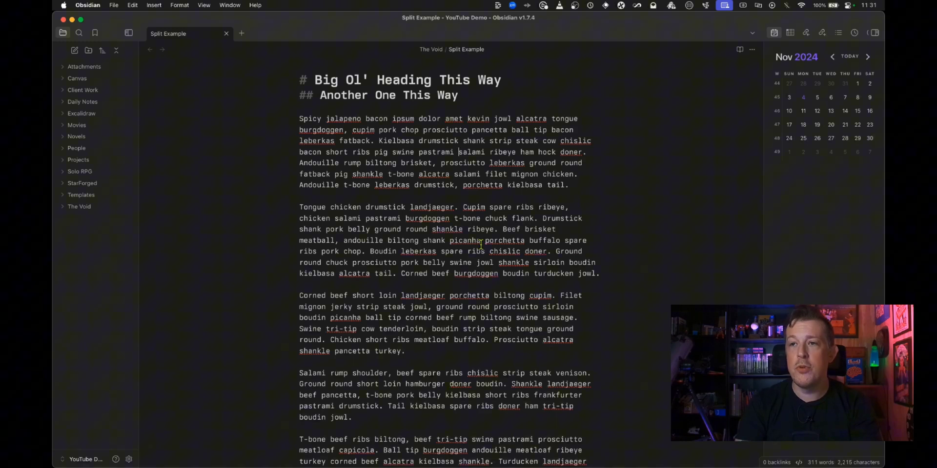
{"action": "key", "text": "super+e"}
{"action": "key", "text": "super+e"}
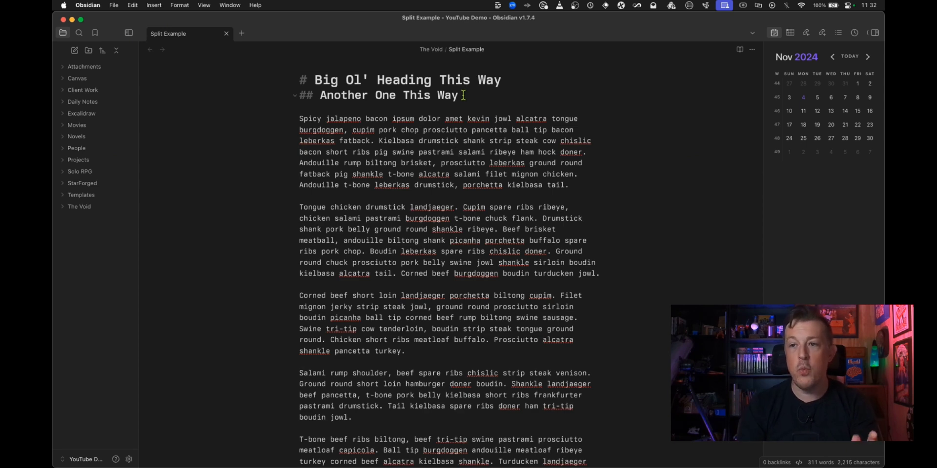
{"action": "scroll", "coordinate": [472, 126], "scroll_direction": "down", "scroll_amount": 4}
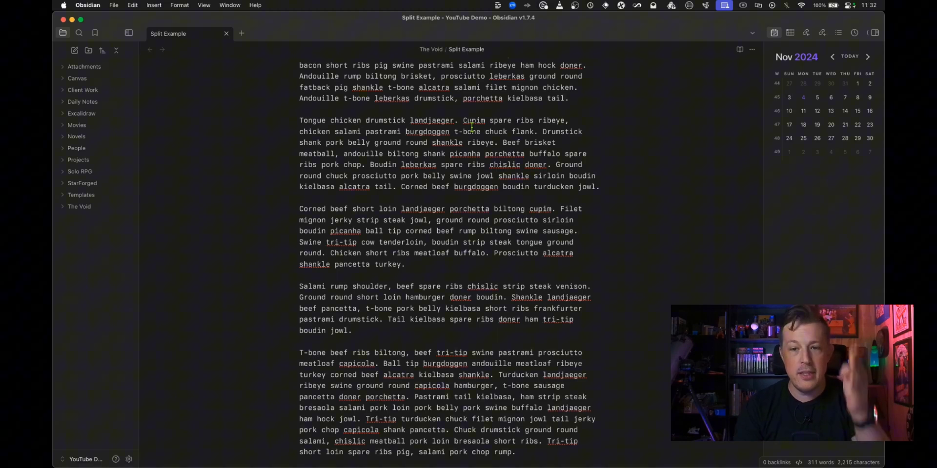
- Run 'Split right' to show Split Example in a second pane, then scroll through the copy
{"action": "key", "text": "super+p"}
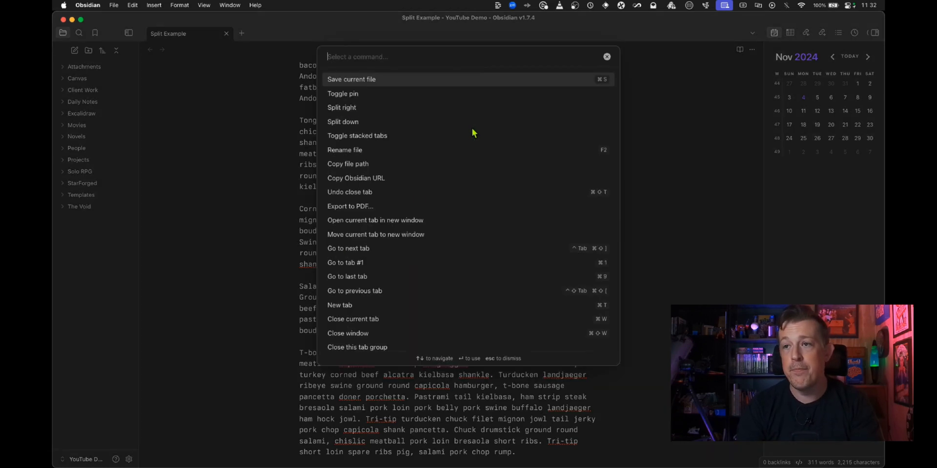
{"action": "type", "text": "spli"}
{"action": "key", "text": "Down"}
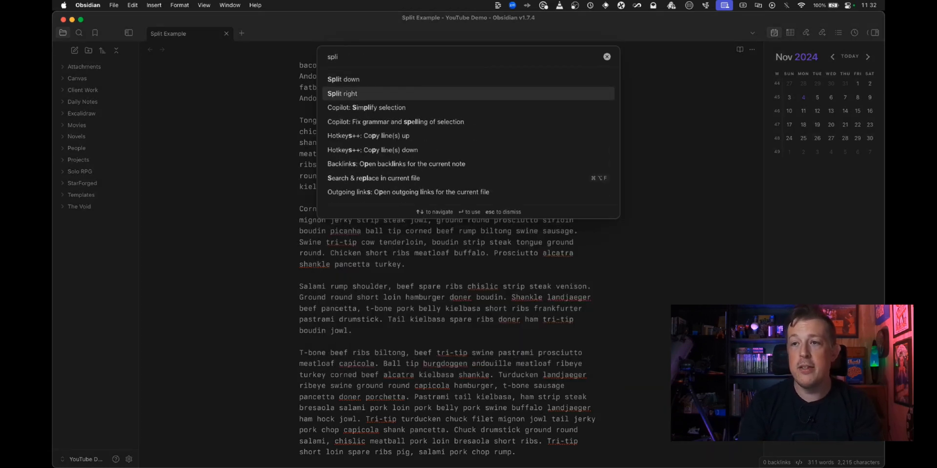
{"action": "key", "text": "Return"}
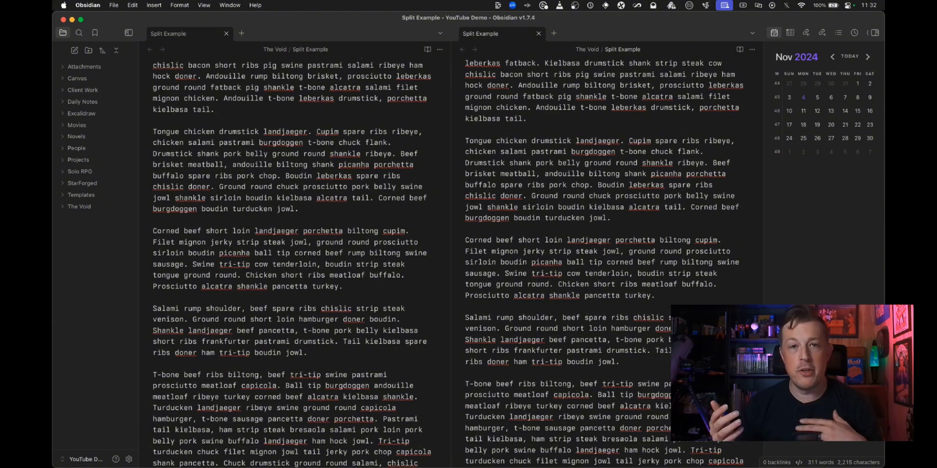
{"action": "left_click", "coordinate": [633, 119]}
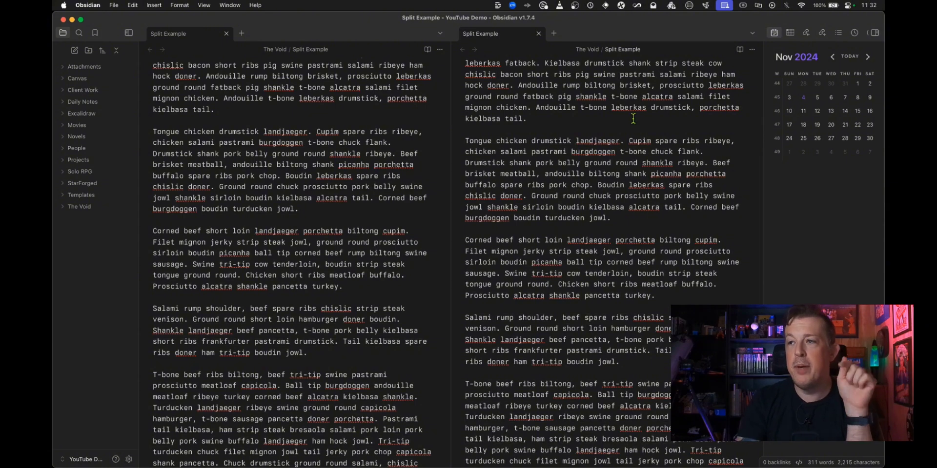
{"action": "scroll", "coordinate": [633, 119], "scroll_direction": "up", "scroll_amount": 5}
{"action": "scroll", "coordinate": [544, 120], "scroll_direction": "down", "scroll_amount": 5}
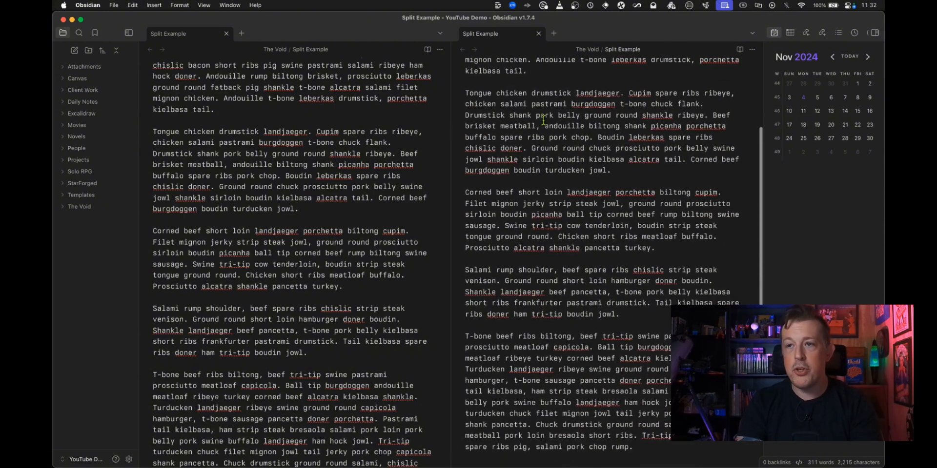
{"action": "scroll", "coordinate": [373, 135], "scroll_direction": "down", "scroll_amount": 5}
{"action": "scroll", "coordinate": [374, 135], "scroll_direction": "up", "scroll_amount": 7}
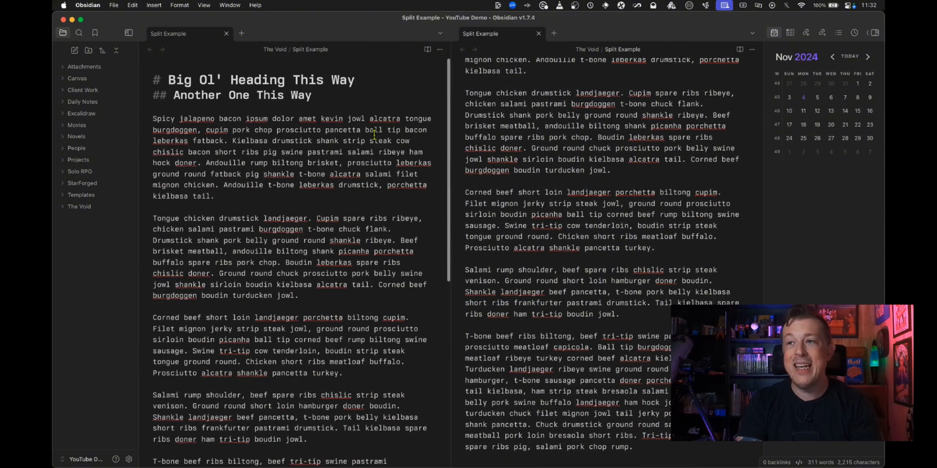
- Open Example Linking Documents in a new right-pane tab, then switch back to the Split Example tab
{"action": "left_click", "coordinate": [553, 33]}
{"action": "key", "text": "super+o"}
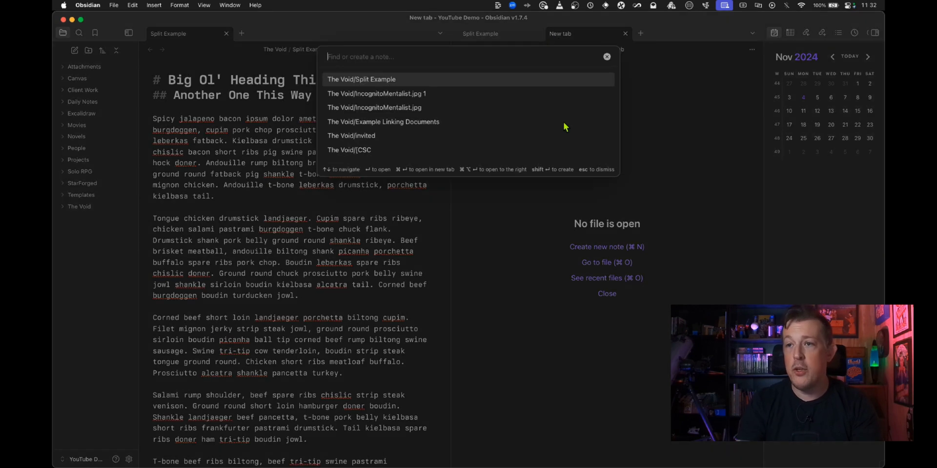
{"action": "left_click", "coordinate": [496, 125]}
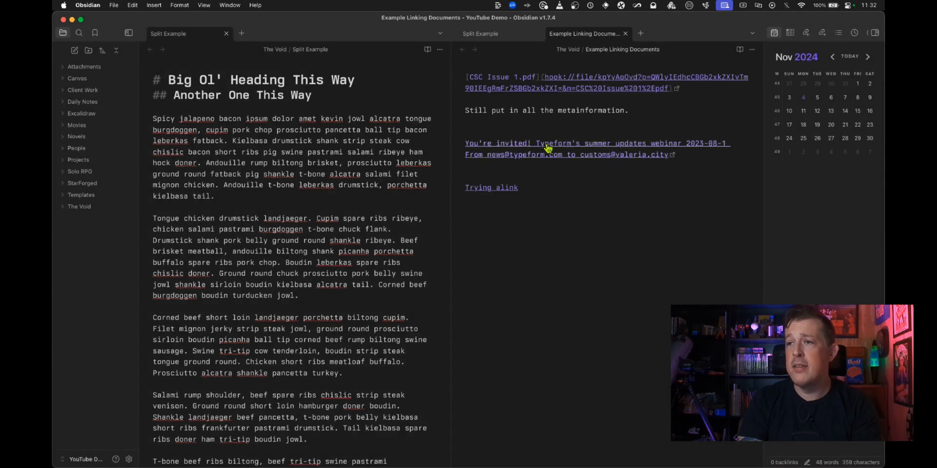
{"action": "left_click", "coordinate": [564, 223]}
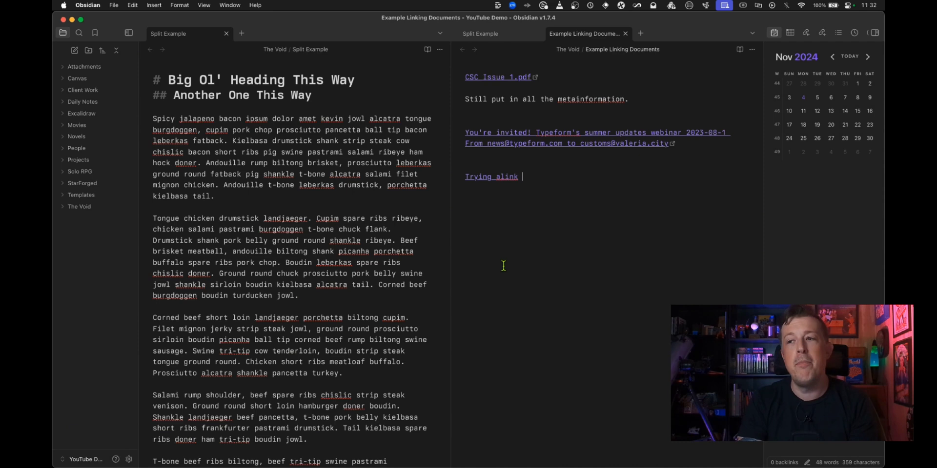
{"action": "left_click", "coordinate": [504, 37]}
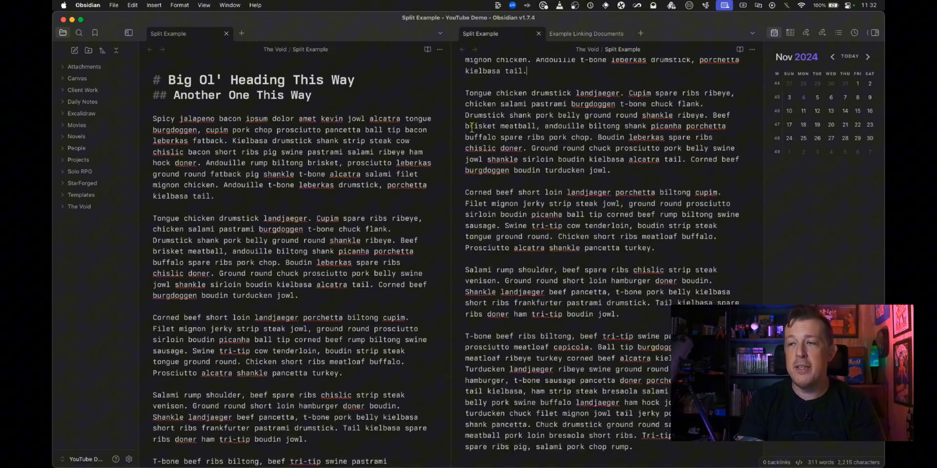
- Put the right pane in reading view and compare text selections against the left source pane
{"action": "scroll", "coordinate": [471, 127], "scroll_direction": "up", "scroll_amount": 5}
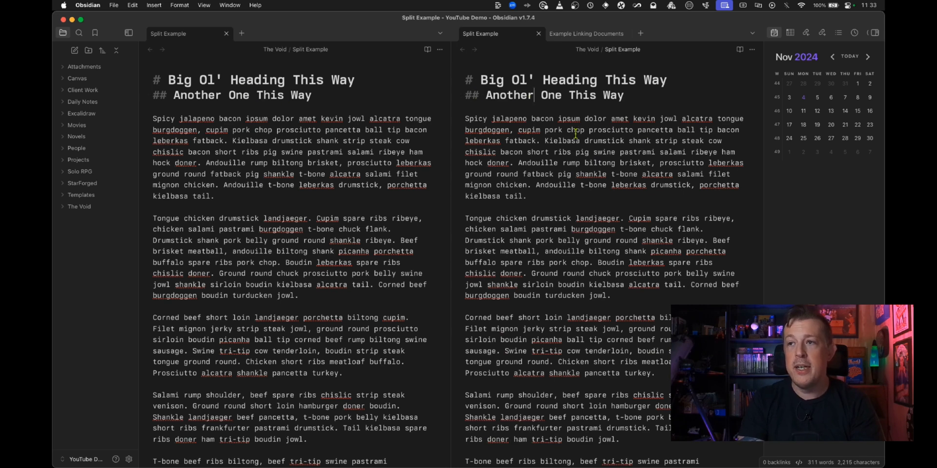
{"action": "key", "text": "super+e"}
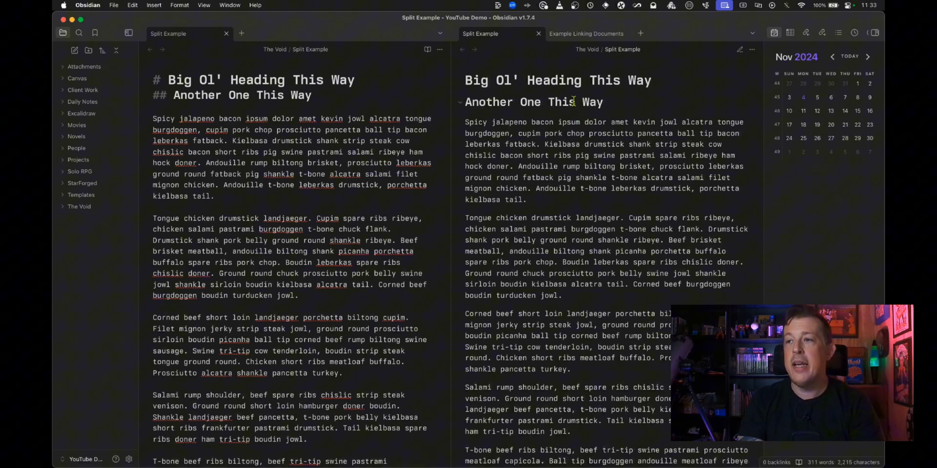
{"action": "left_click_drag", "start_coordinate": [527, 79], "coordinate": [588, 154]}
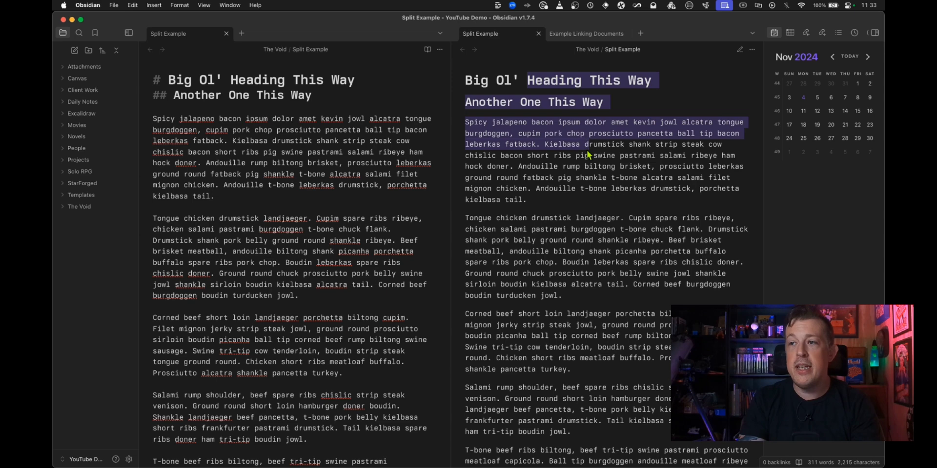
{"action": "left_click_drag", "start_coordinate": [272, 119], "coordinate": [278, 218]}
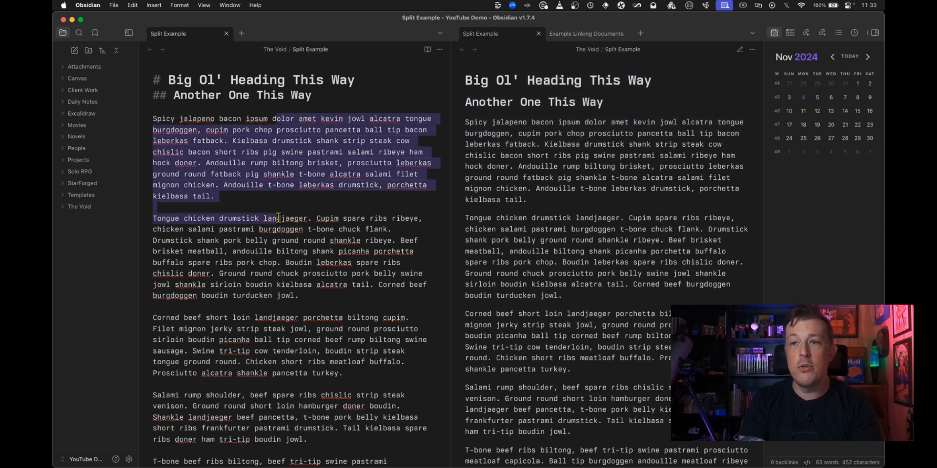
{"action": "left_click", "coordinate": [280, 172]}
{"action": "scroll", "coordinate": [280, 171], "scroll_direction": "down", "scroll_amount": 5}
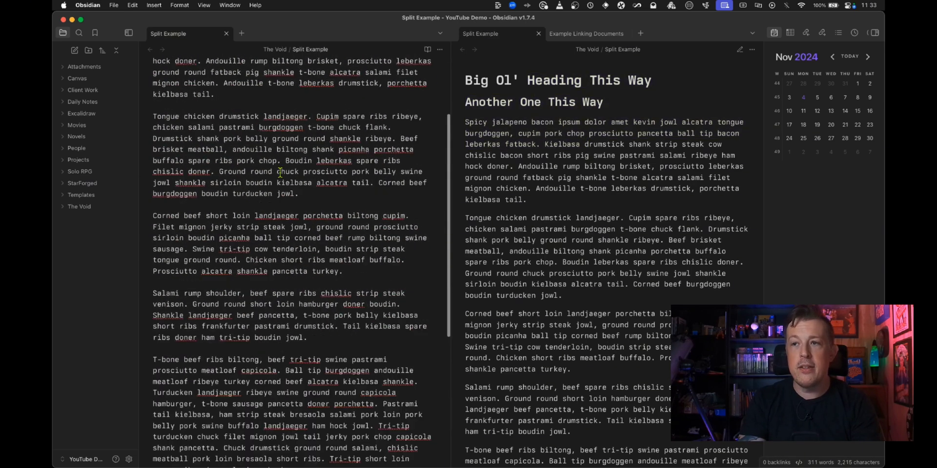
{"action": "scroll", "coordinate": [280, 172], "scroll_direction": "up", "scroll_amount": 5}
{"action": "scroll", "coordinate": [497, 154], "scroll_direction": "down", "scroll_amount": 8}
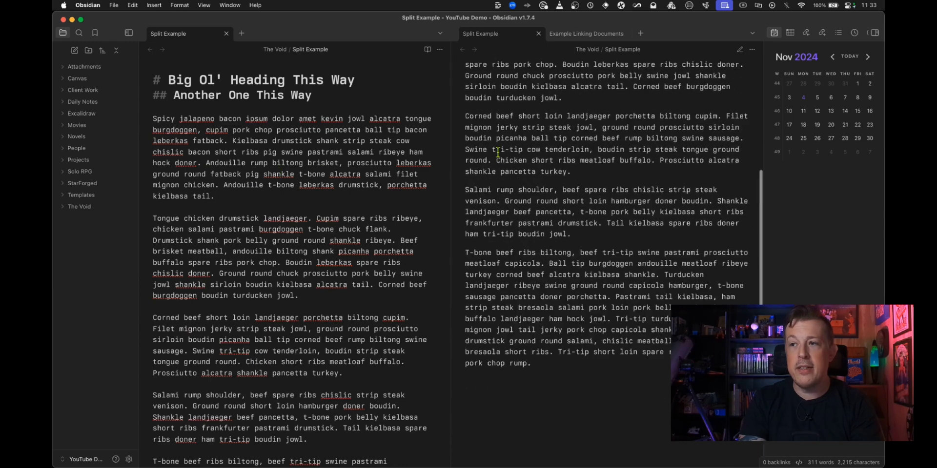
{"action": "scroll", "coordinate": [497, 153], "scroll_direction": "up", "scroll_amount": 8}
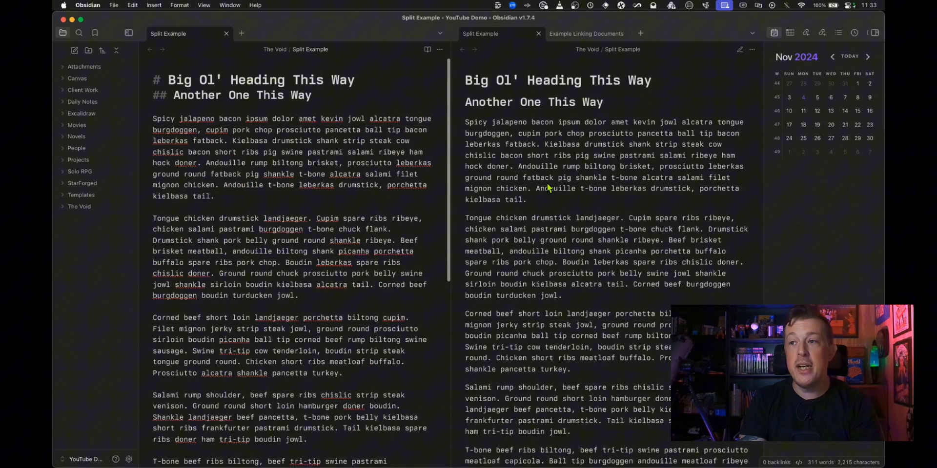
{"action": "scroll", "coordinate": [549, 187], "scroll_direction": "down", "scroll_amount": 8}
{"action": "scroll", "coordinate": [536, 156], "scroll_direction": "up", "scroll_amount": 8}
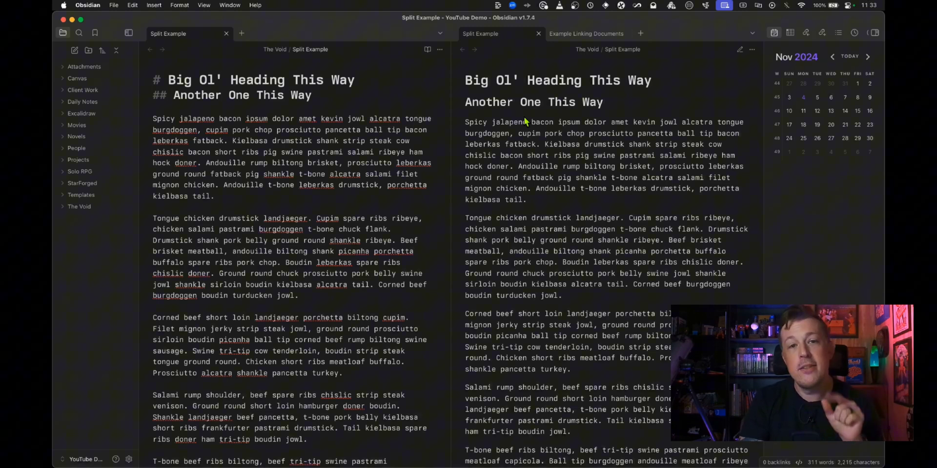
- Use 'Link with tab...' on the right Split Example tab to link it with the left pane
{"action": "right_click", "coordinate": [515, 39]}
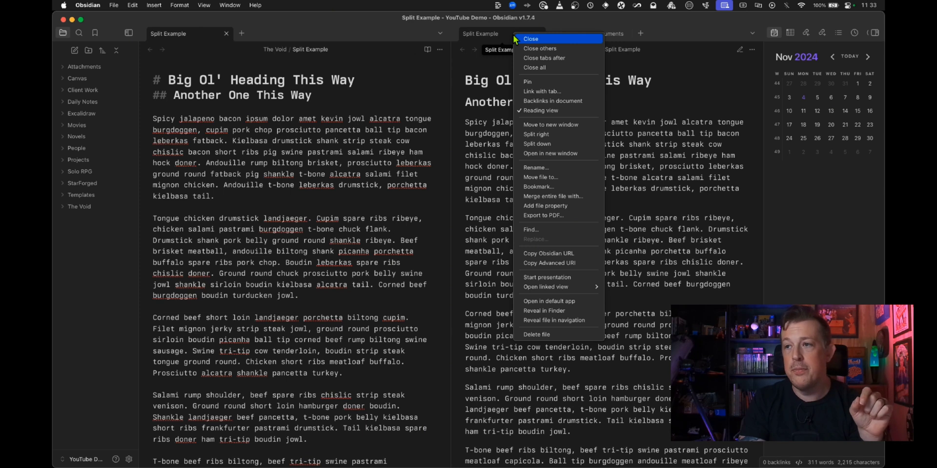
{"action": "left_click", "coordinate": [549, 93]}
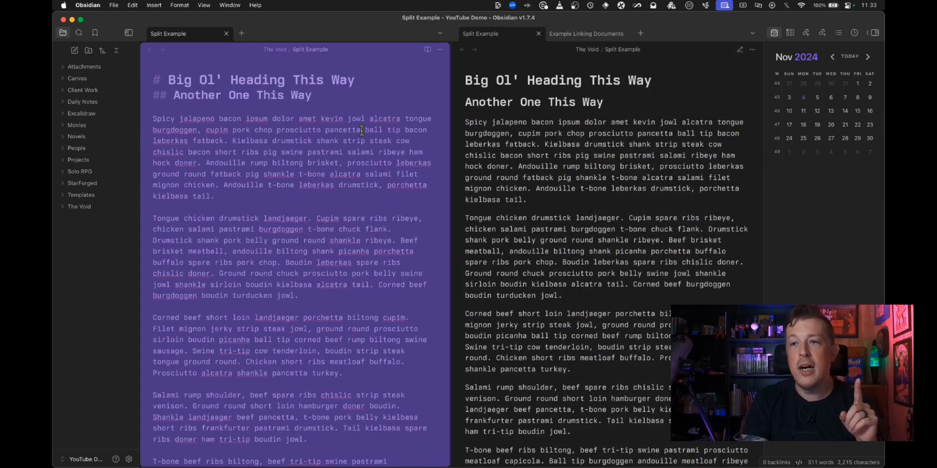
{"action": "left_click", "coordinate": [325, 149]}
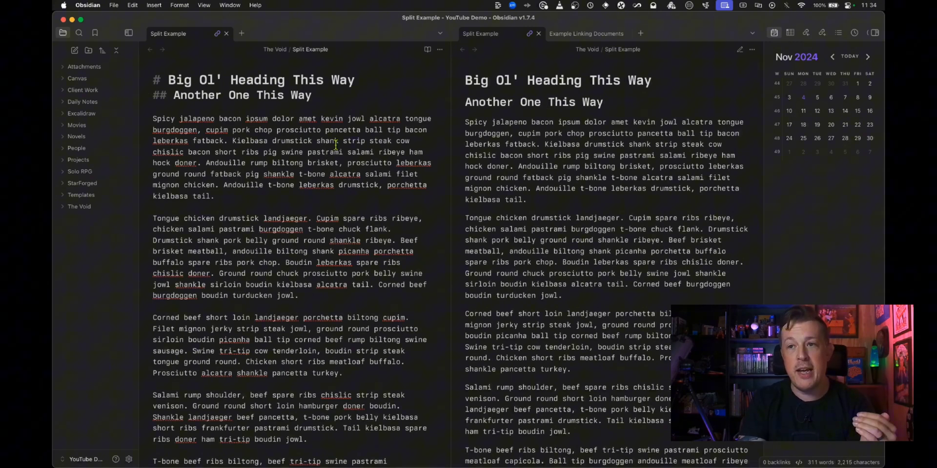
{"action": "scroll", "coordinate": [336, 144], "scroll_direction": "down", "scroll_amount": 5}
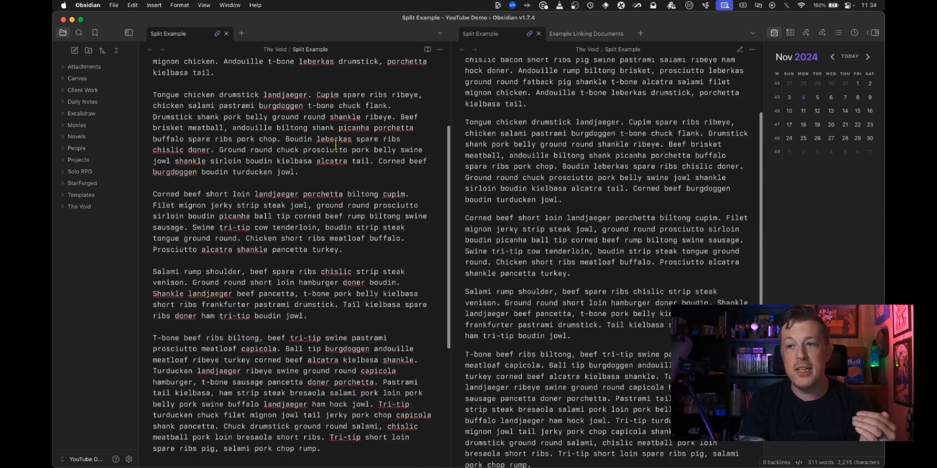
{"action": "scroll", "coordinate": [336, 144], "scroll_direction": "down", "scroll_amount": 9}
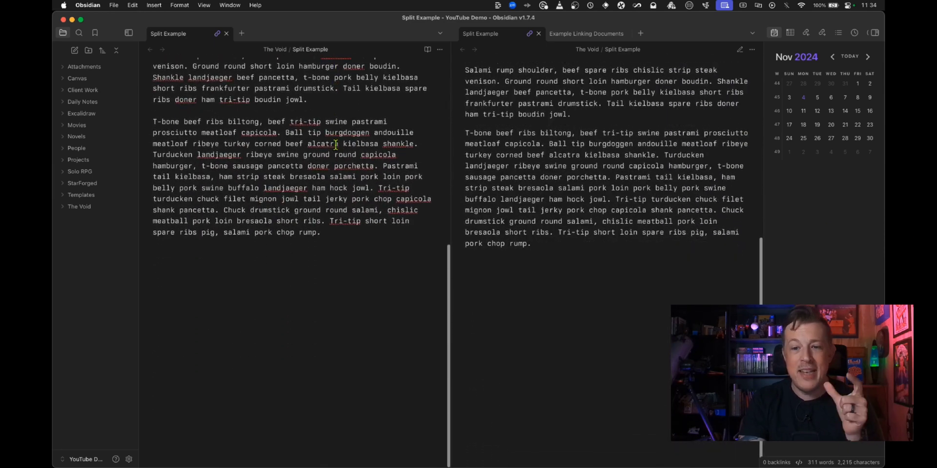
{"action": "scroll", "coordinate": [335, 144], "scroll_direction": "up", "scroll_amount": 14}
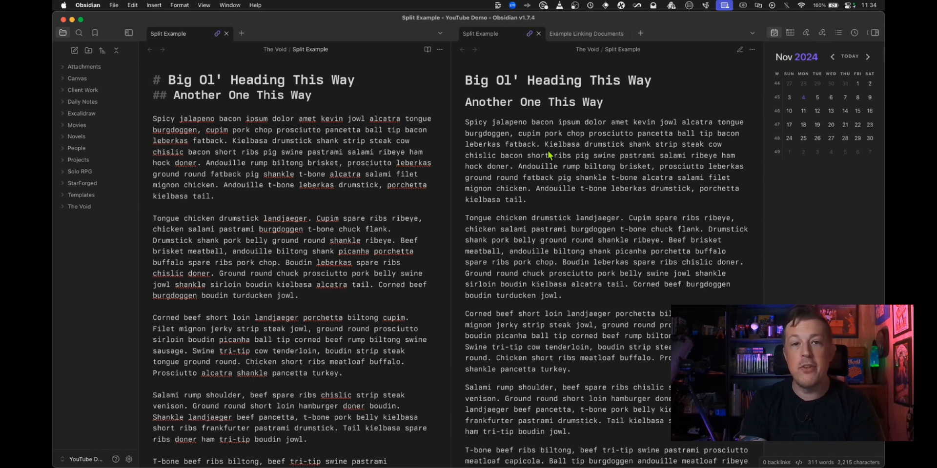
{"action": "scroll", "coordinate": [549, 151], "scroll_direction": "down", "scroll_amount": 5}
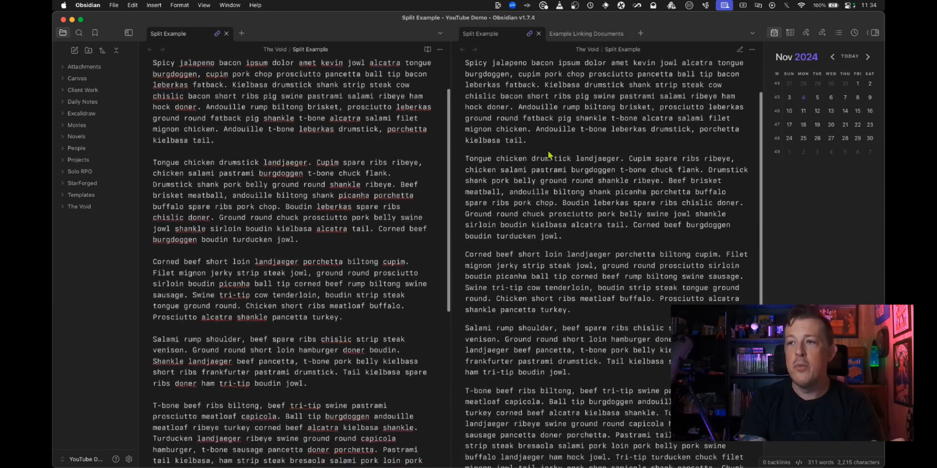
{"action": "scroll", "coordinate": [548, 150], "scroll_direction": "up", "scroll_amount": 5}
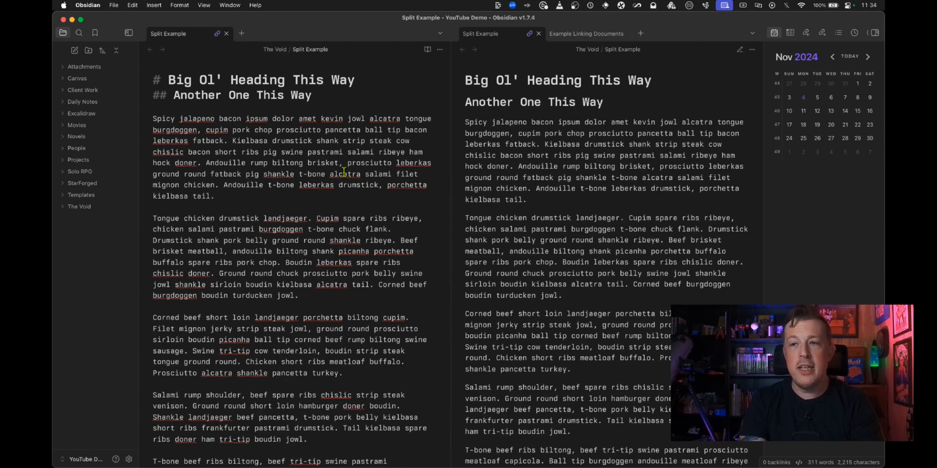
{"action": "scroll", "coordinate": [524, 170], "scroll_direction": "down", "scroll_amount": 6}
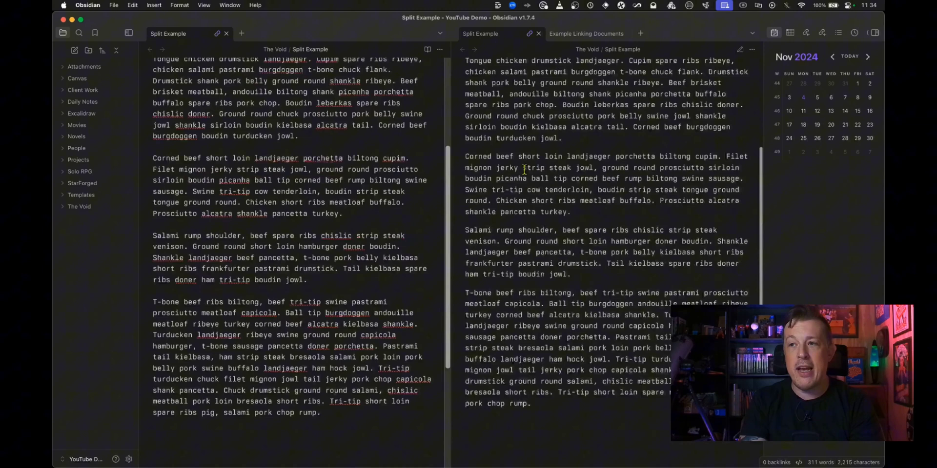
{"action": "scroll", "coordinate": [524, 169], "scroll_direction": "up", "scroll_amount": 6}
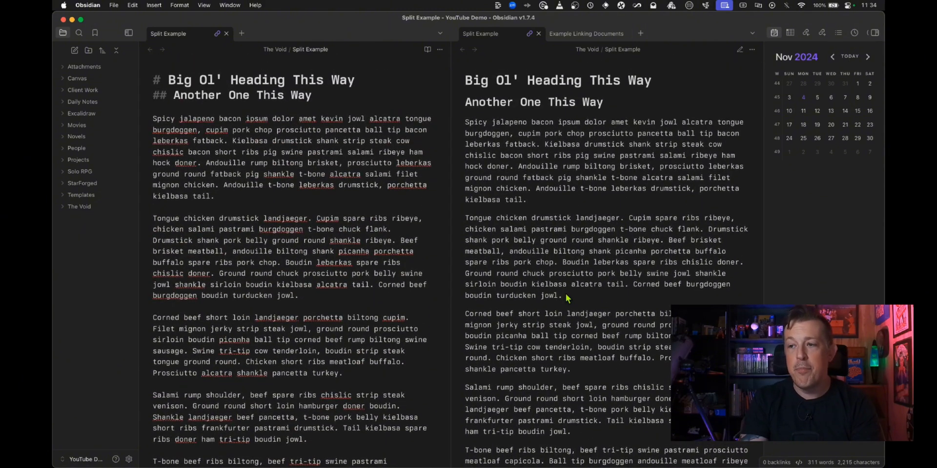
{"action": "triple_click", "coordinate": [566, 294]}
{"action": "left_click", "coordinate": [563, 291]}
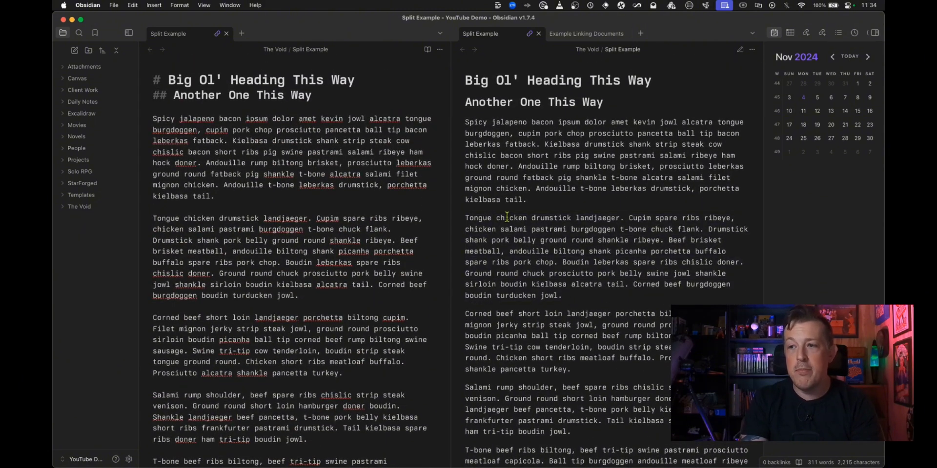
{"action": "left_click_drag", "start_coordinate": [507, 217], "coordinate": [535, 283]}
{"action": "left_click", "coordinate": [545, 283]}
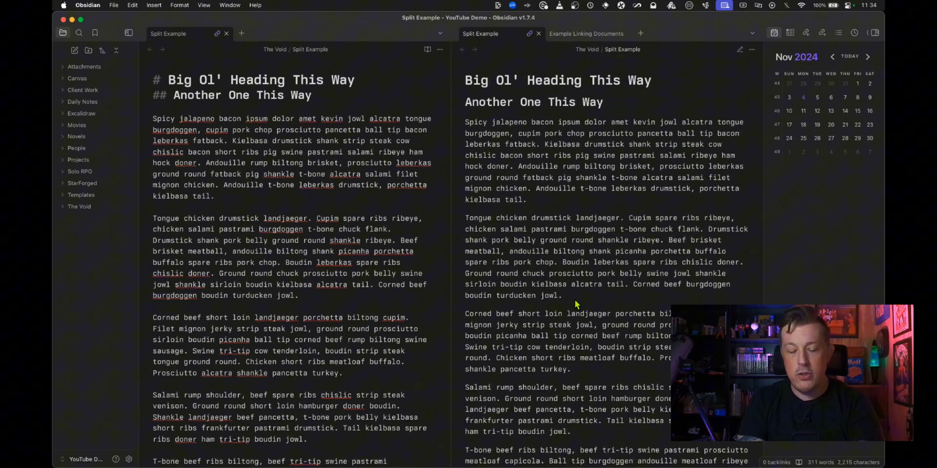
- Add a '## Second Heading' line after the paragraph ending 'boudin turducken jowl.'
{"action": "left_click", "coordinate": [328, 294]}
{"action": "key", "text": "Return"}
{"action": "key", "text": "Return"}
{"action": "type", "text": "##"}
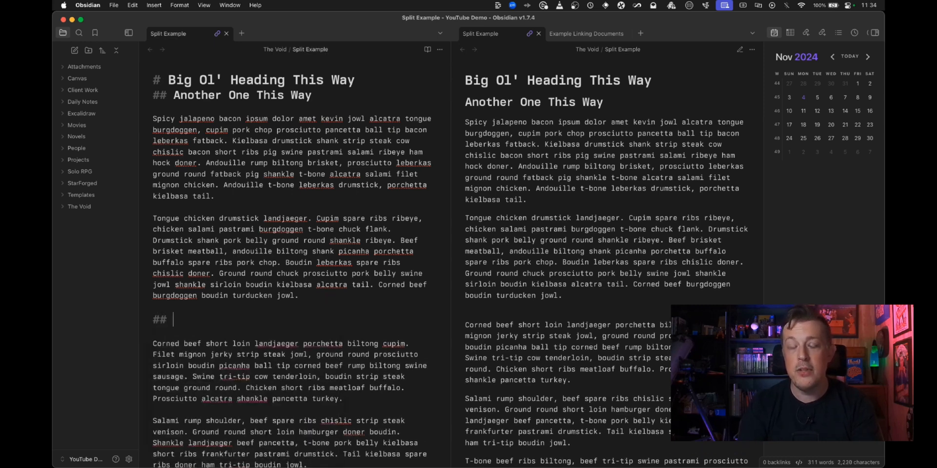
{"action": "type", "text": " Second Heading"}
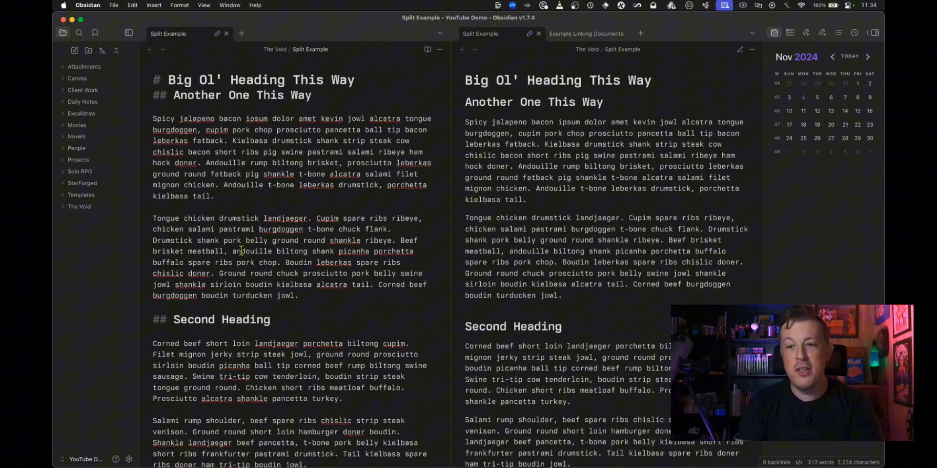
{"action": "left_click_drag", "start_coordinate": [173, 320], "coordinate": [152, 320]}
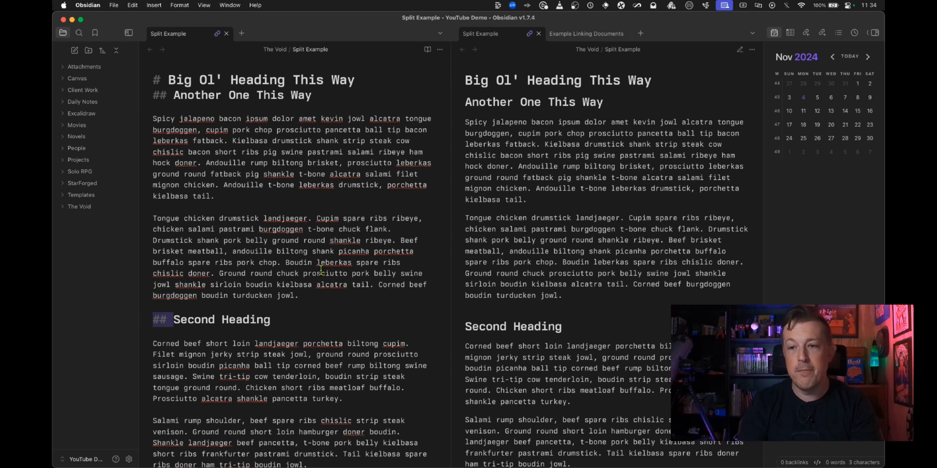
- Under Second Heading, add the bold line 'Bold Text Like This' and the aside '> An aside like this.'
{"action": "left_click", "coordinate": [333, 316]}
{"action": "key", "text": "Return"}
{"action": "key", "text": "Return"}
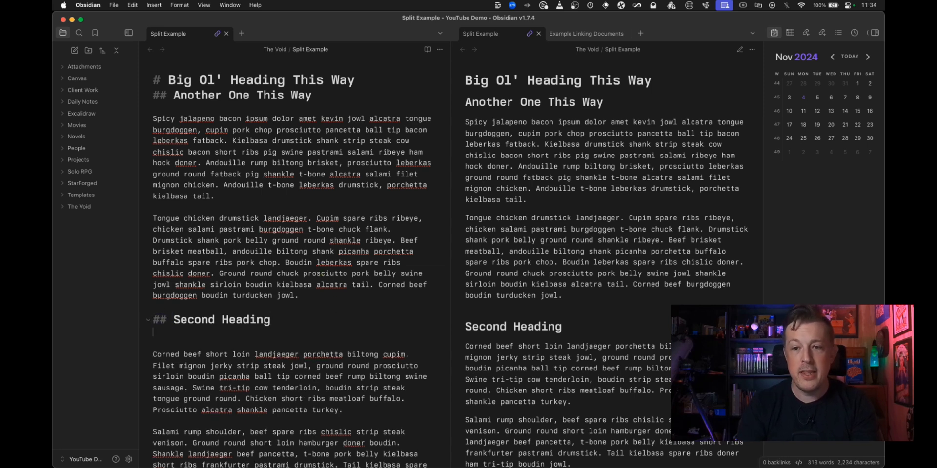
{"action": "type", "text": "**Bo"}
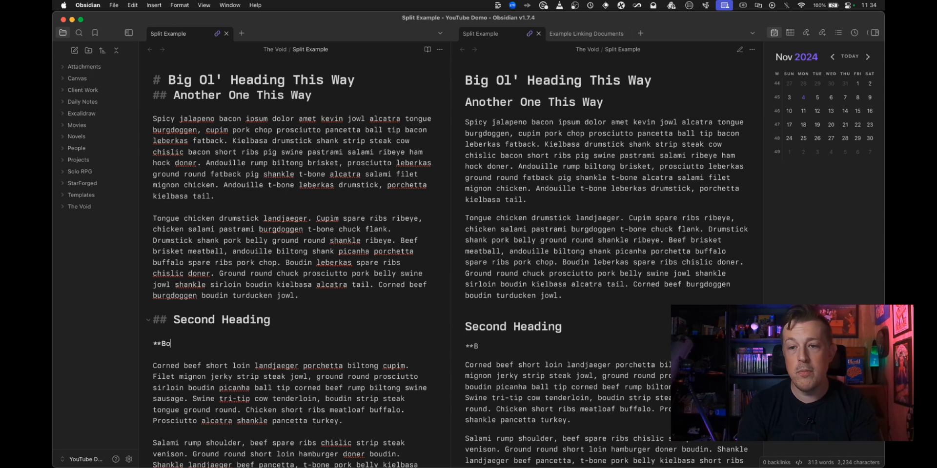
{"action": "type", "text": "ld Text "}
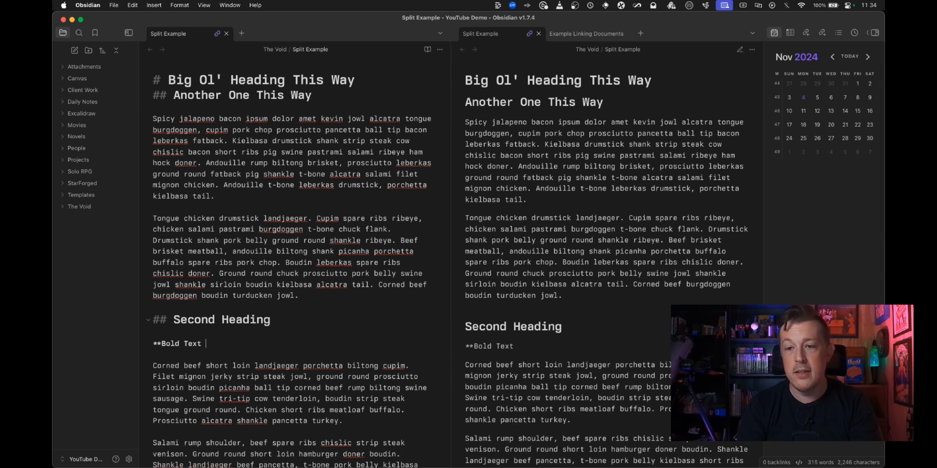
{"action": "type", "text": "Like This**"}
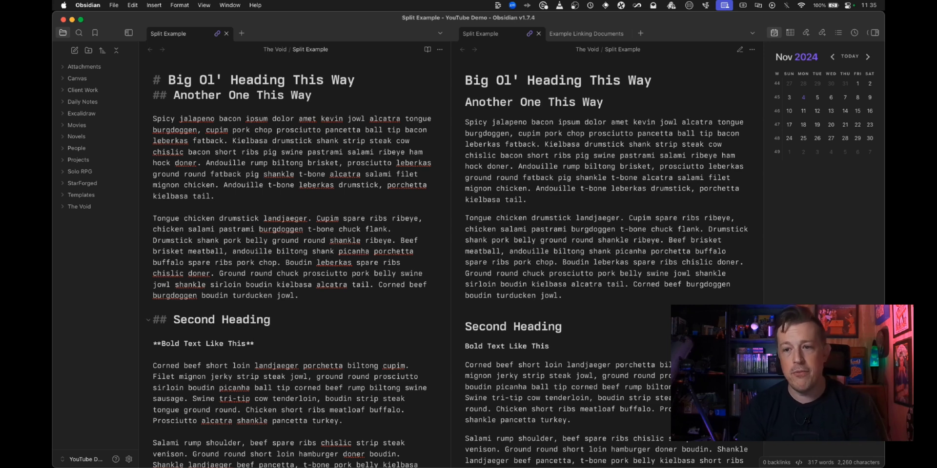
{"action": "key", "text": "Return"}
{"action": "key", "text": "Return"}
{"action": "type", "text": "> "}
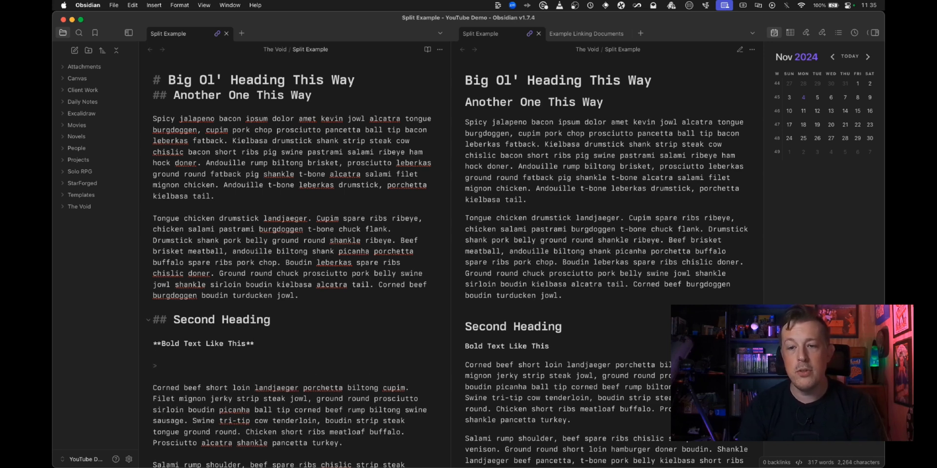
{"action": "type", "text": "An aside like"}
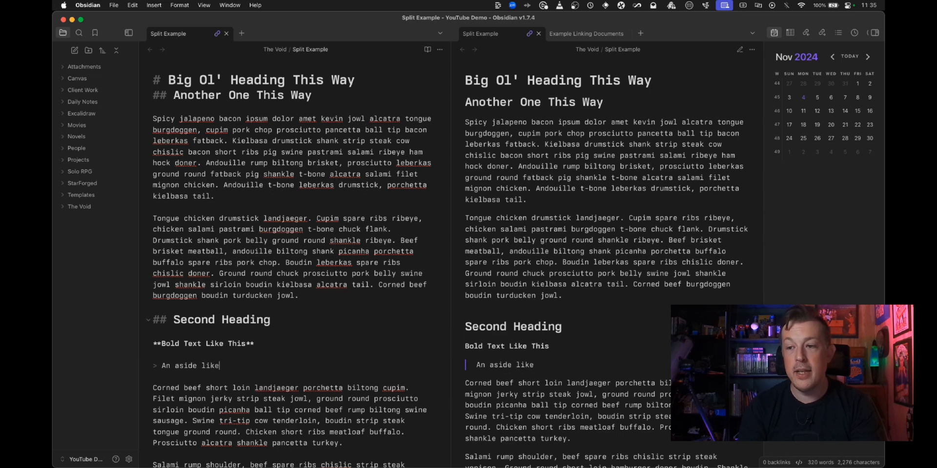
{"action": "type", "text": " this."}
{"action": "key", "text": "Return"}
{"action": "key", "text": "Return"}
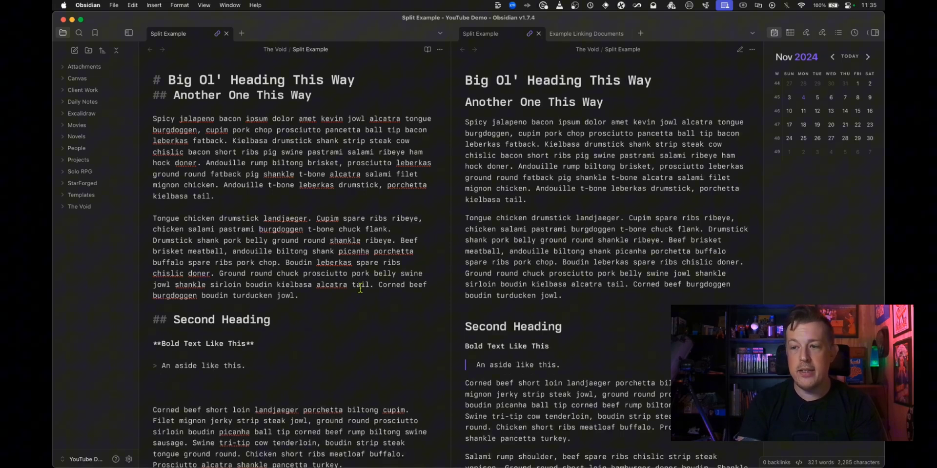
{"action": "scroll", "coordinate": [360, 288], "scroll_direction": "down", "scroll_amount": 8}
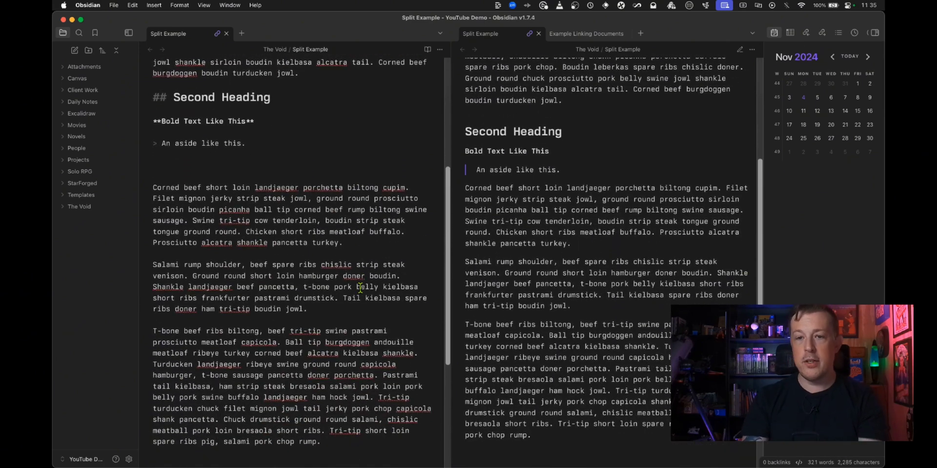
- Insert a callout, change NOTE to Alert, title it 'Be Aware!', and fill in the warning text
{"action": "key", "text": "super+p"}
{"action": "type", "text": "callout"}
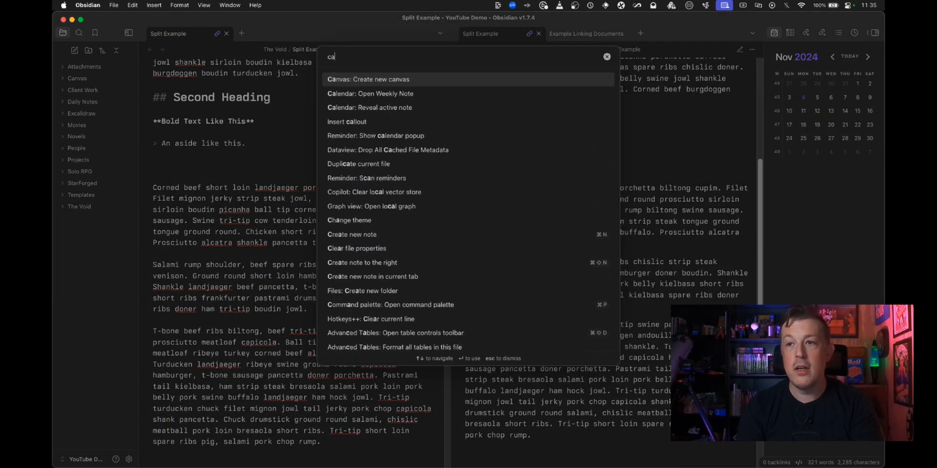
{"action": "key", "text": "Return"}
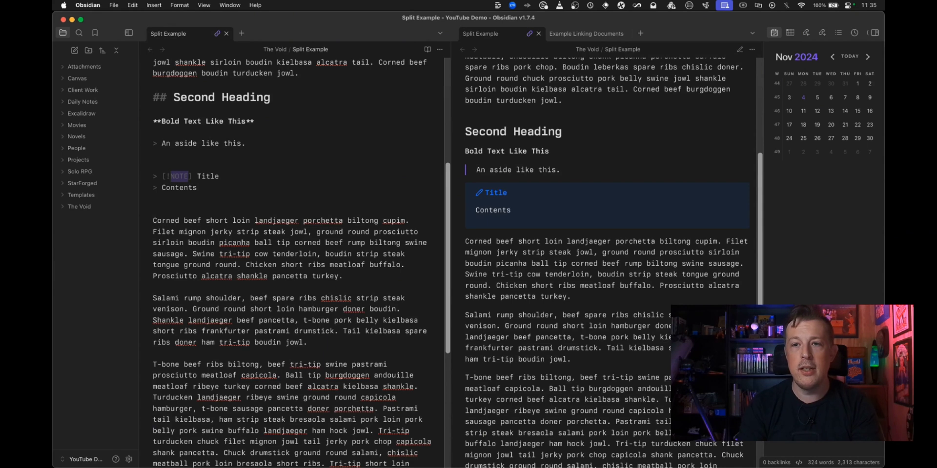
{"action": "type", "text": "A]"}
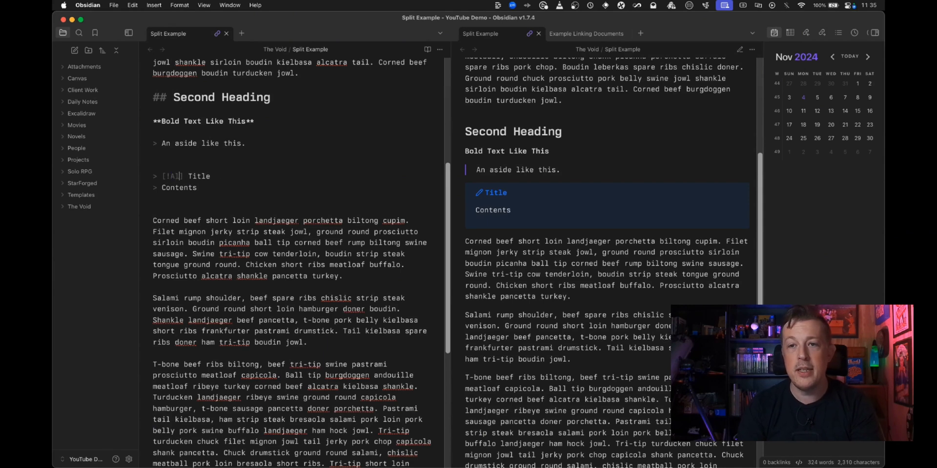
{"action": "type", "text": "ert"}
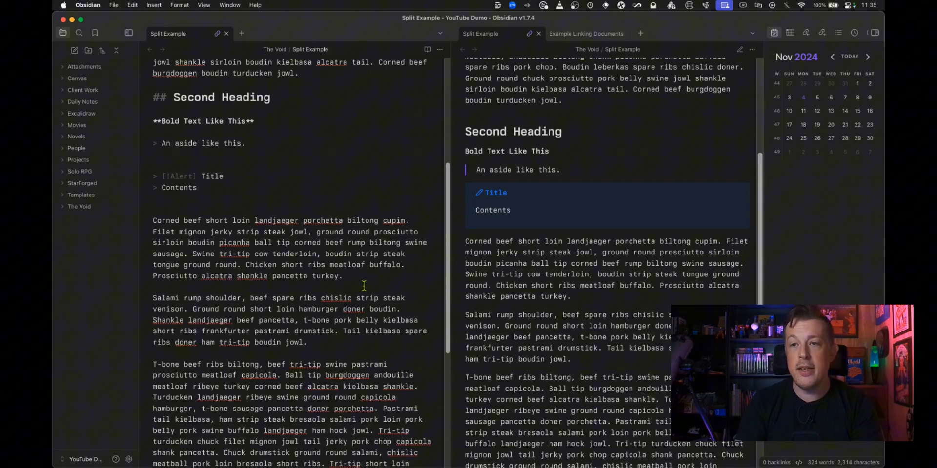
{"action": "double_click", "coordinate": [209, 178]}
{"action": "type", "text": "j"}
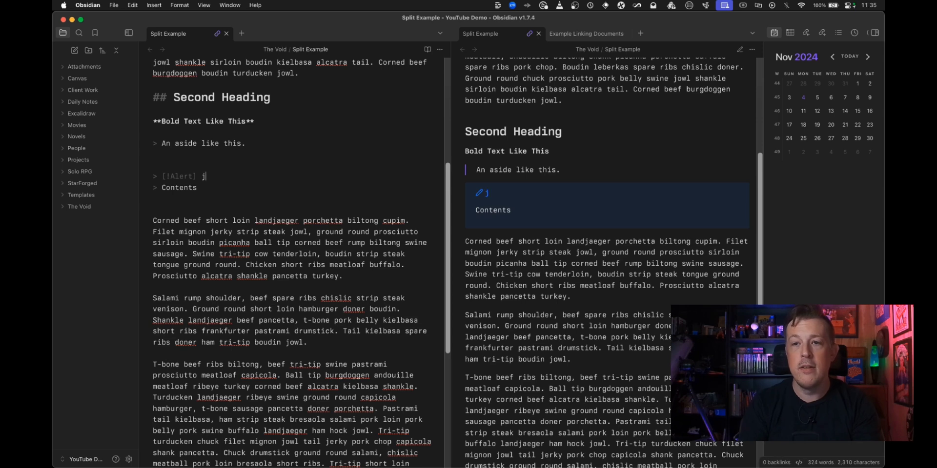
{"action": "key", "text": "BackSpace"}
{"action": "type", "text": "Be Aware"}
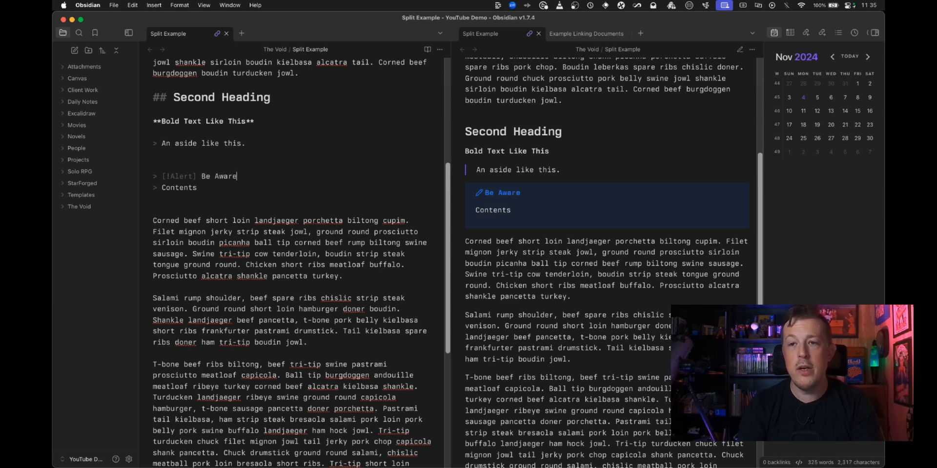
{"action": "type", "text": "!"}
{"action": "key", "text": "Down"}
{"action": "key", "text": "shift+Home"}
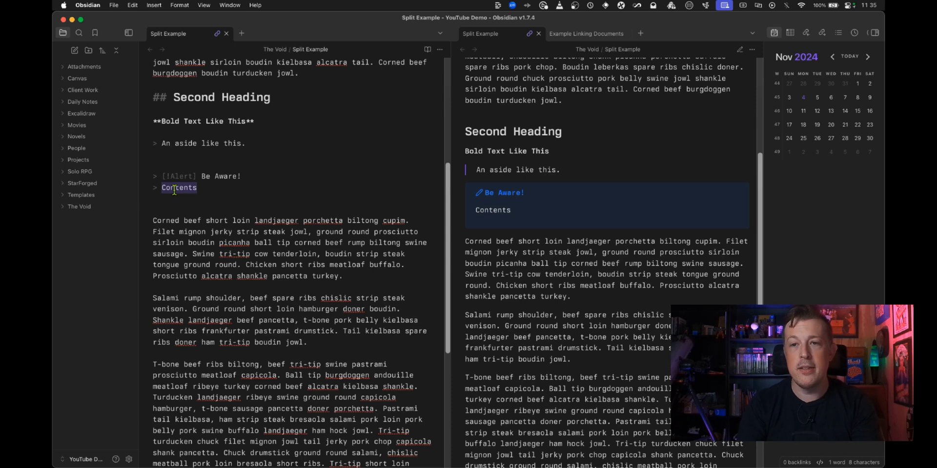
{"action": "type", "text": "There are thing"}
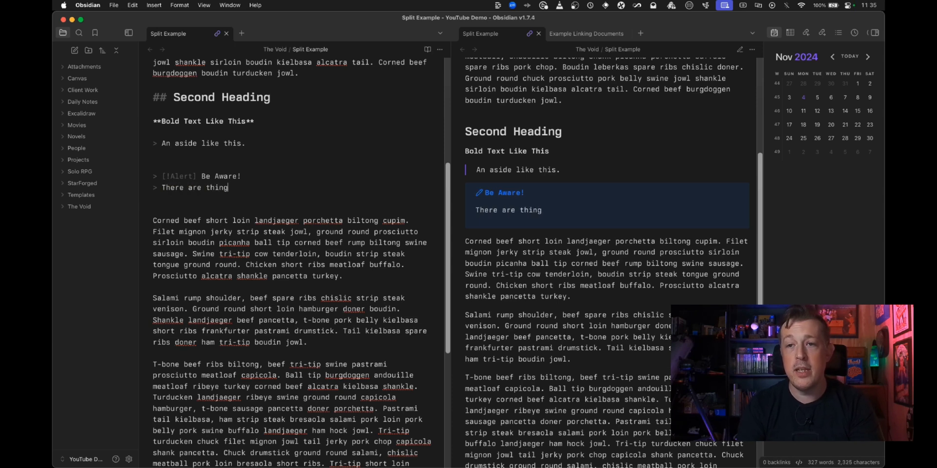
{"action": "type", "text": "s to k"}
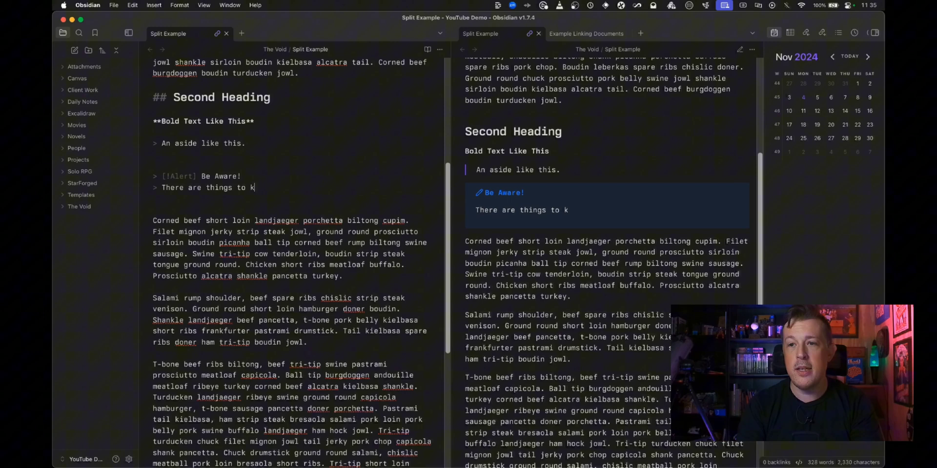
{"action": "type", "text": "eep an eye out "}
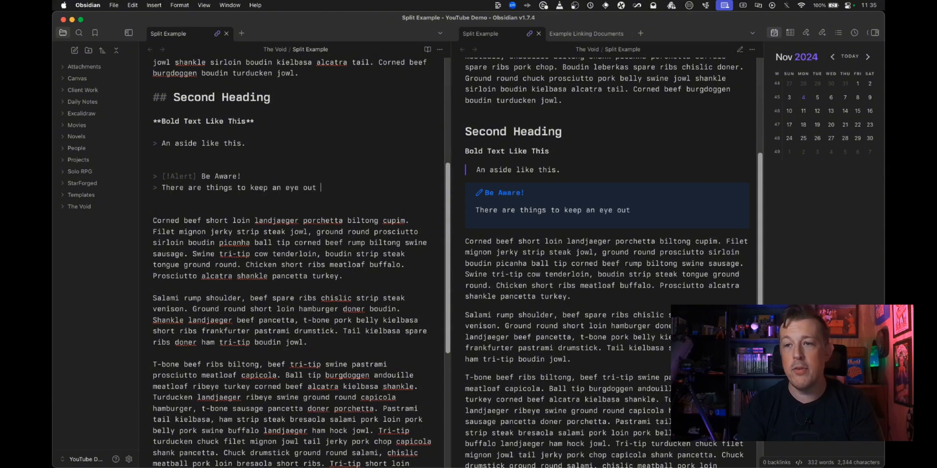
{"action": "type", "text": "for!!!"}
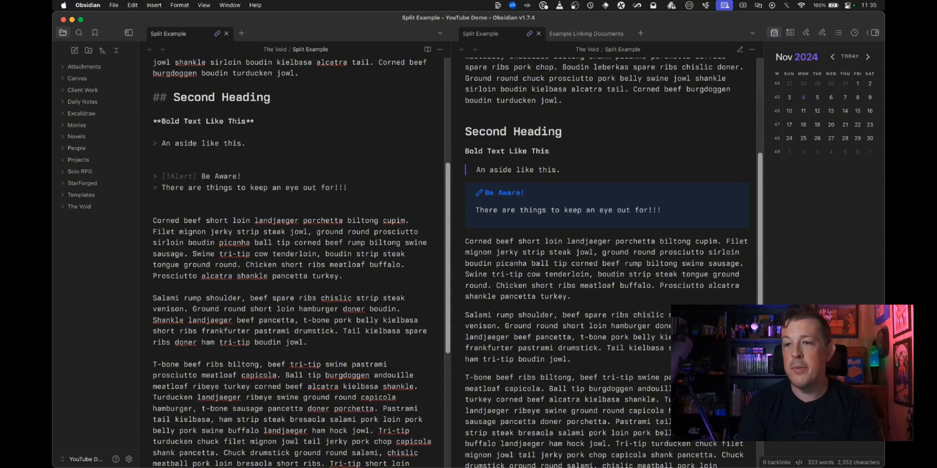
{"action": "left_click", "coordinate": [179, 232]}
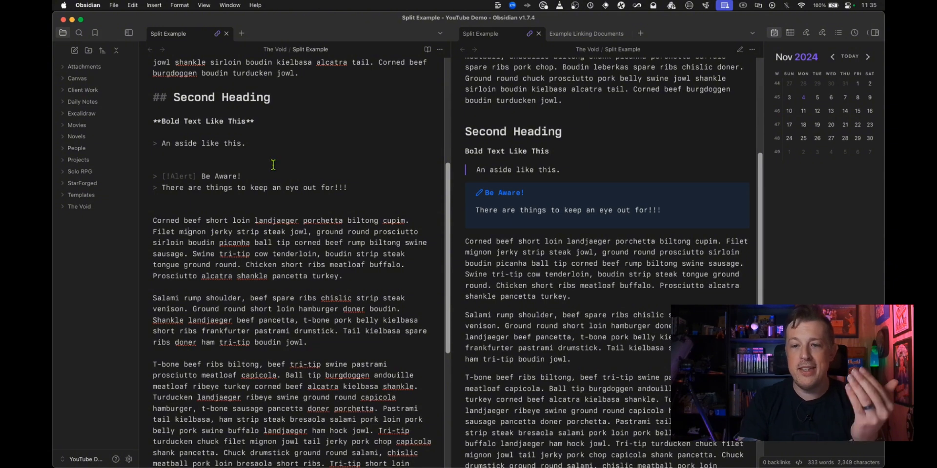
{"action": "scroll", "coordinate": [274, 164], "scroll_direction": "down", "scroll_amount": 2}
{"action": "left_click_drag", "start_coordinate": [498, 130], "coordinate": [521, 161]}
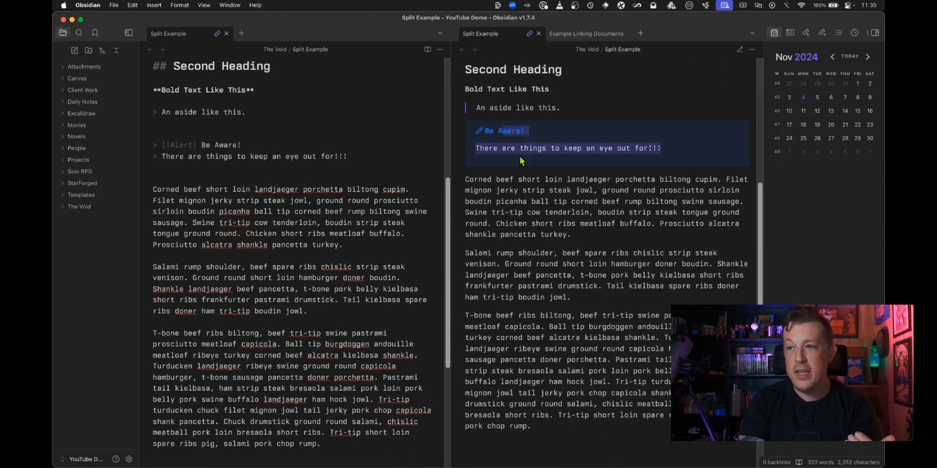
{"action": "left_click", "coordinate": [521, 161]}
{"action": "scroll", "coordinate": [381, 227], "scroll_direction": "down", "scroll_amount": 2}
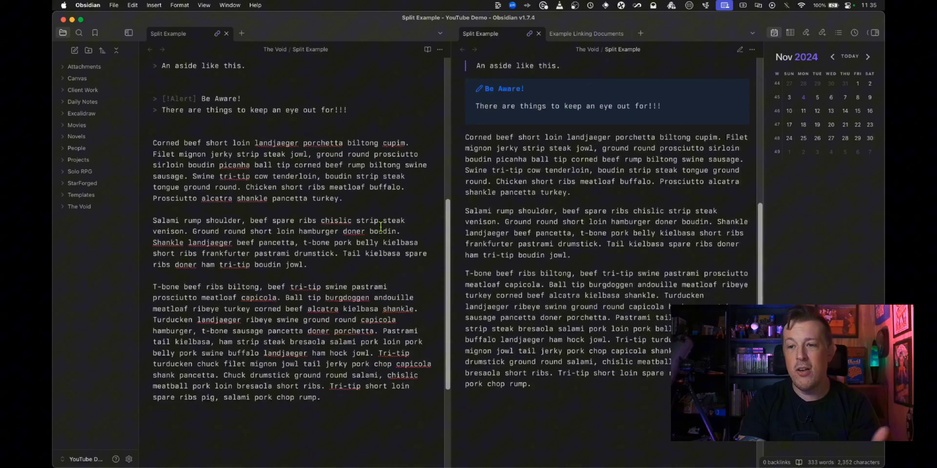
{"action": "scroll", "coordinate": [381, 227], "scroll_direction": "up", "scroll_amount": 10}
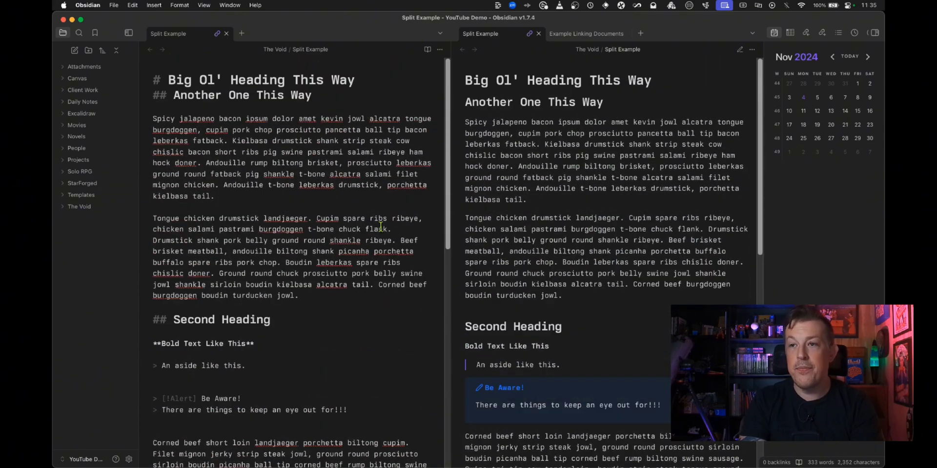
{"action": "scroll", "coordinate": [561, 217], "scroll_direction": "down", "scroll_amount": 10}
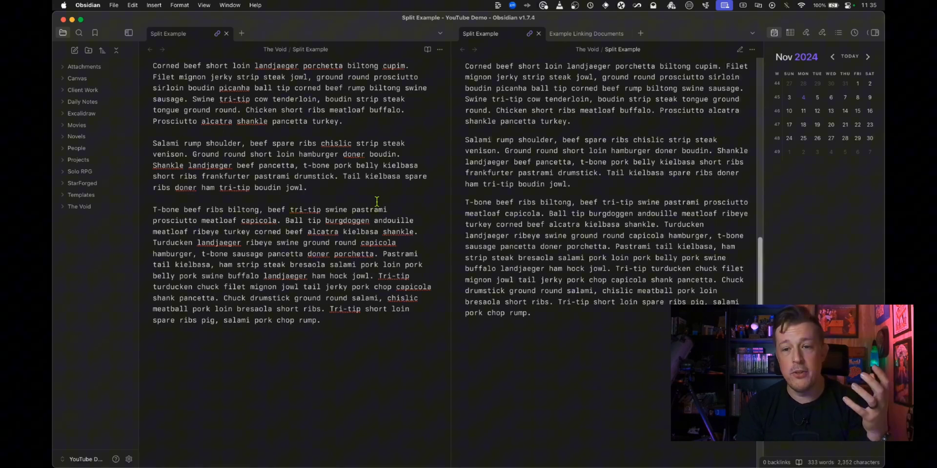
{"action": "scroll", "coordinate": [377, 202], "scroll_direction": "up", "scroll_amount": 15}
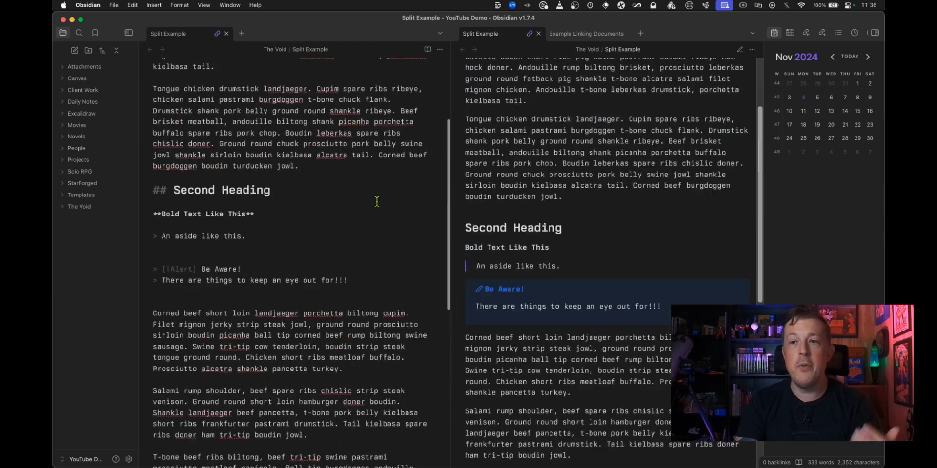
{"action": "left_click_drag", "start_coordinate": [216, 186], "coordinate": [223, 268]}
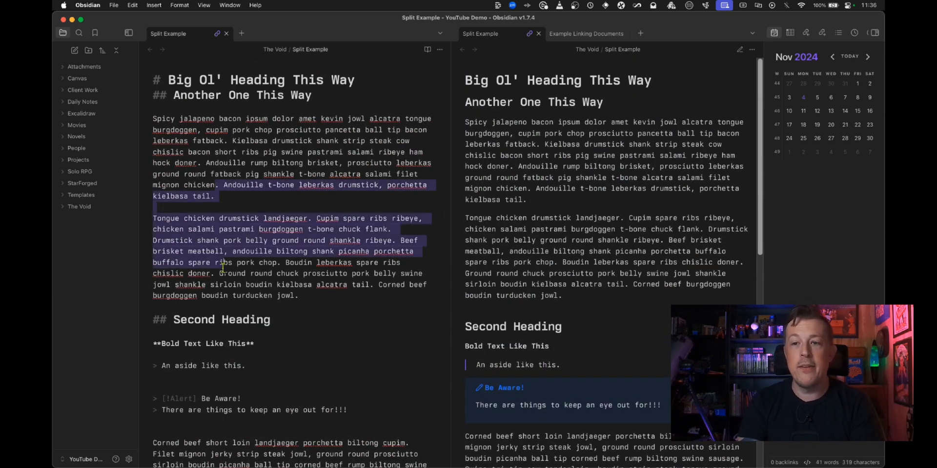
{"action": "left_click", "coordinate": [552, 229]}
{"action": "scroll", "coordinate": [556, 222], "scroll_direction": "down", "scroll_amount": 3}
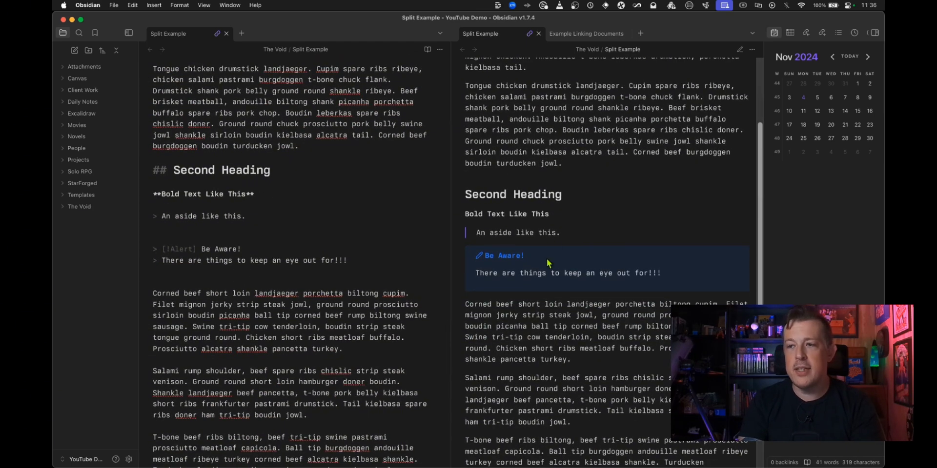
{"action": "scroll", "coordinate": [554, 220], "scroll_direction": "down", "scroll_amount": 4}
{"action": "scroll", "coordinate": [547, 257], "scroll_direction": "up", "scroll_amount": 7}
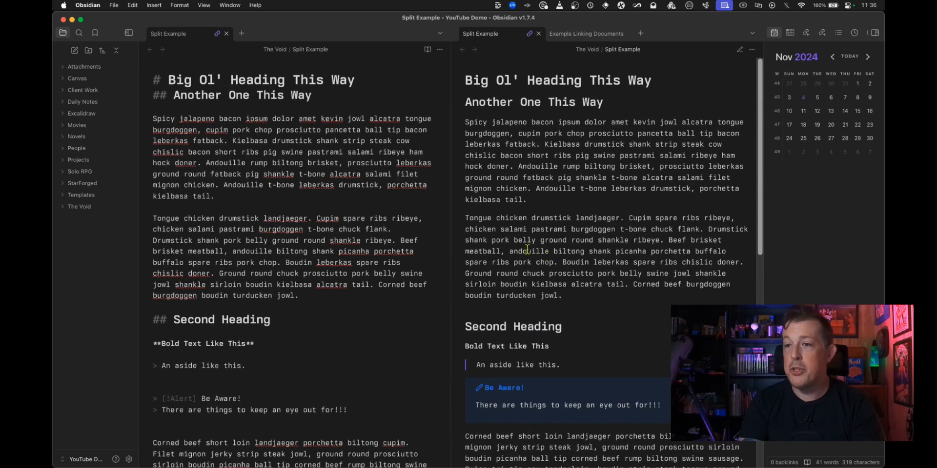